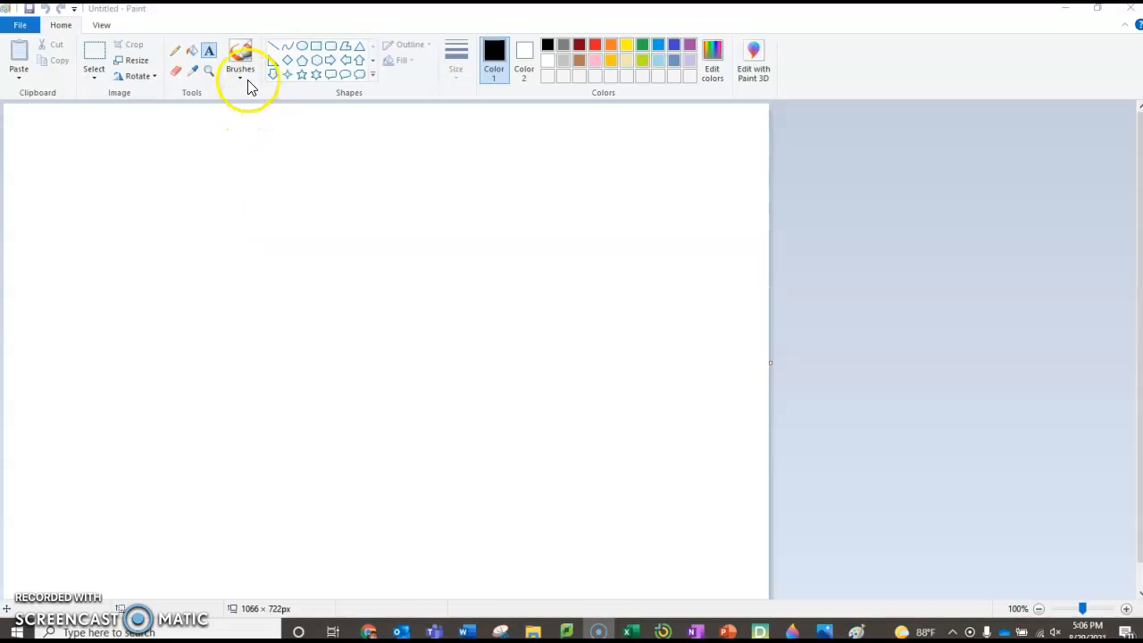
Step: With the Text tool, drag a wide text box across the upper part of the canvas
{"action": "left_click", "coordinate": [208, 54]}
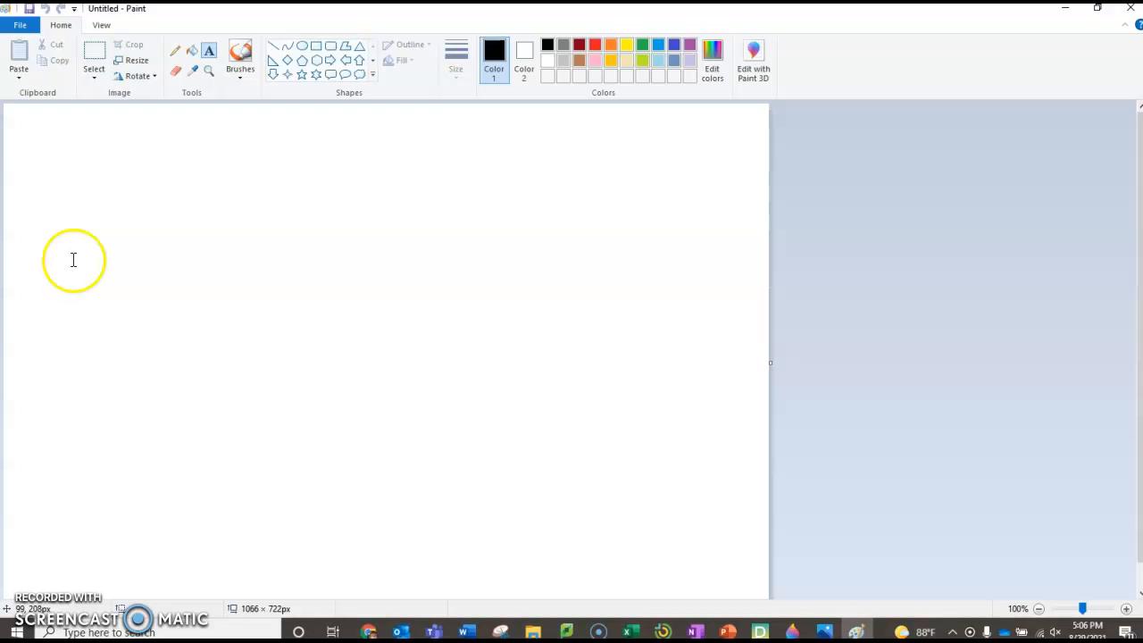
{"action": "left_click_drag", "start_coordinate": [44, 179], "coordinate": [626, 507]}
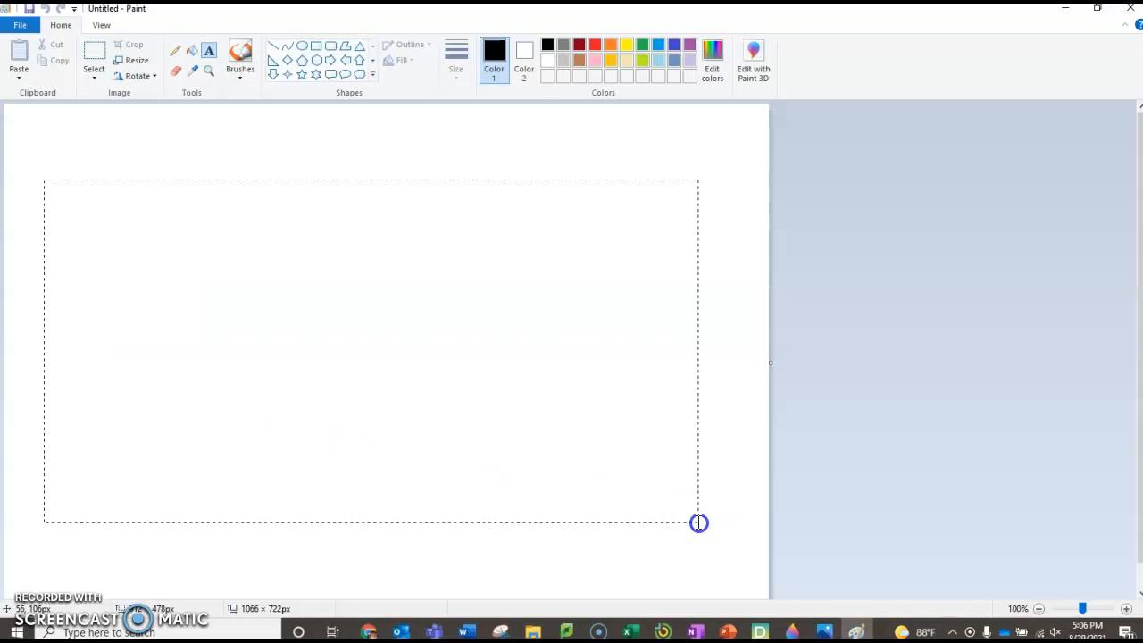
{"action": "left_click_drag", "start_coordinate": [698, 522], "coordinate": [698, 524]}
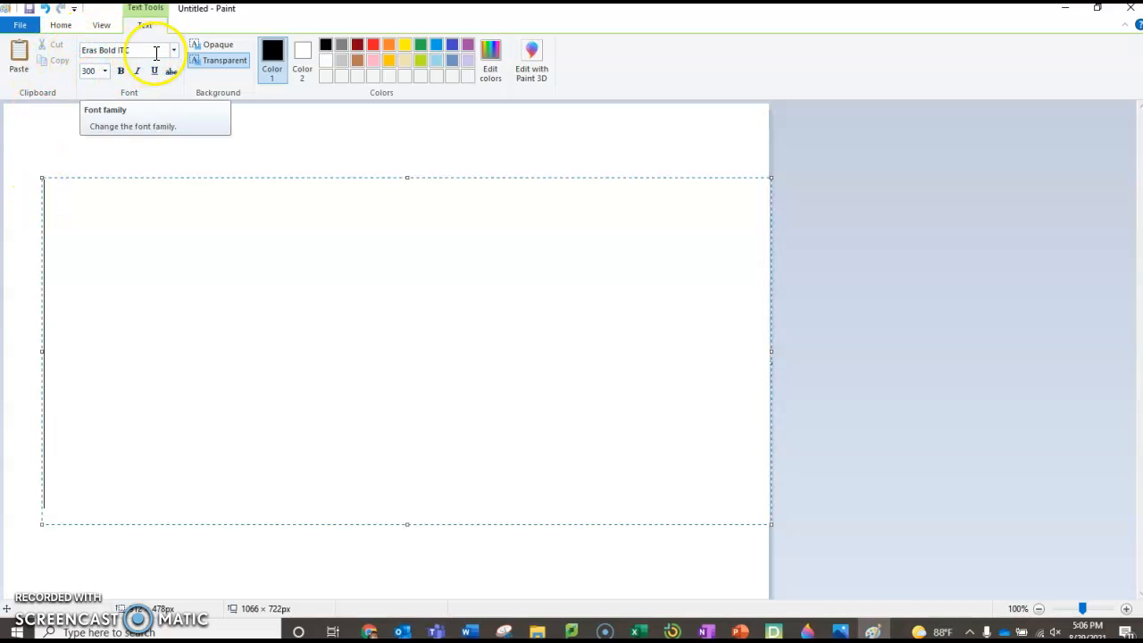
Step: Set the font size to 200 and type 'Dr. J' in the text box
{"action": "left_click", "coordinate": [99, 74]}
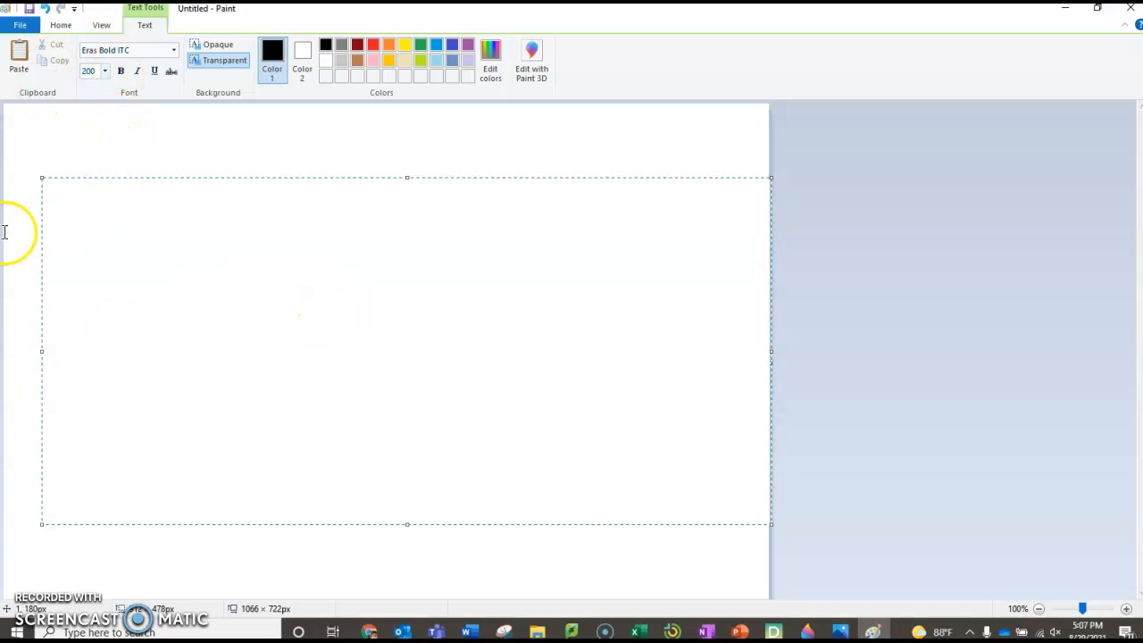
{"action": "left_click", "coordinate": [106, 271]}
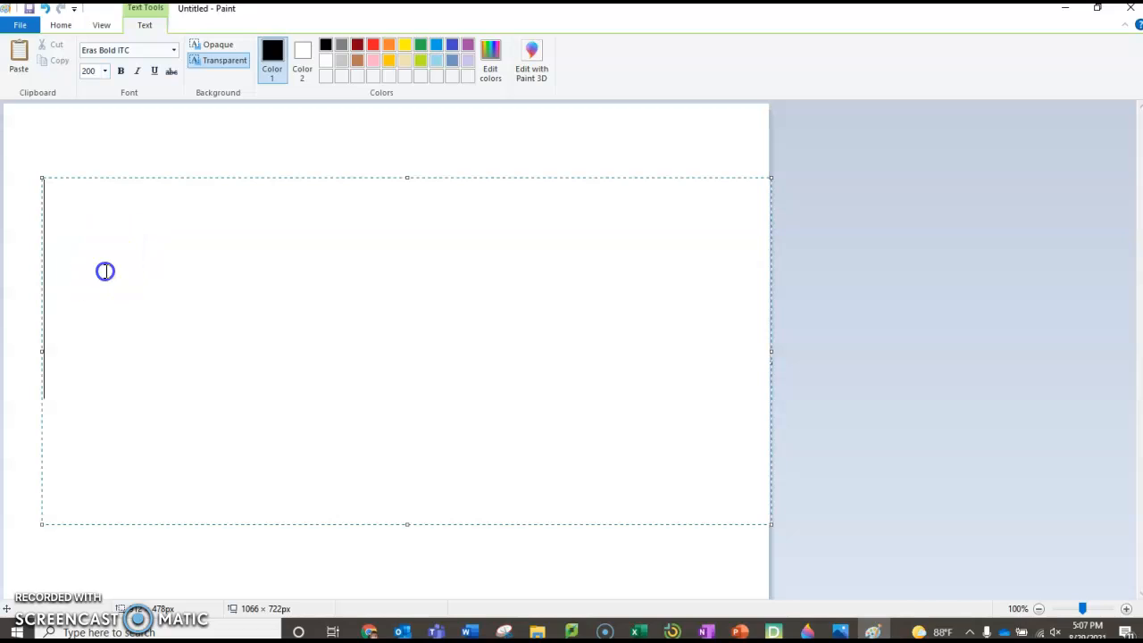
{"action": "type", "text": "D"}
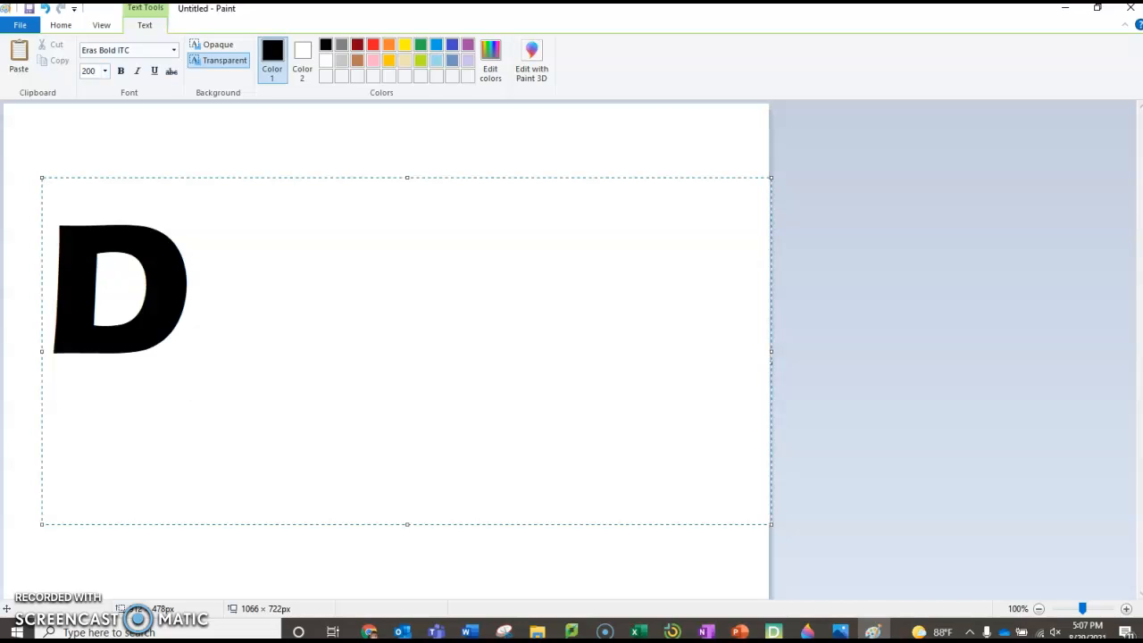
{"action": "type", "text": "r. "}
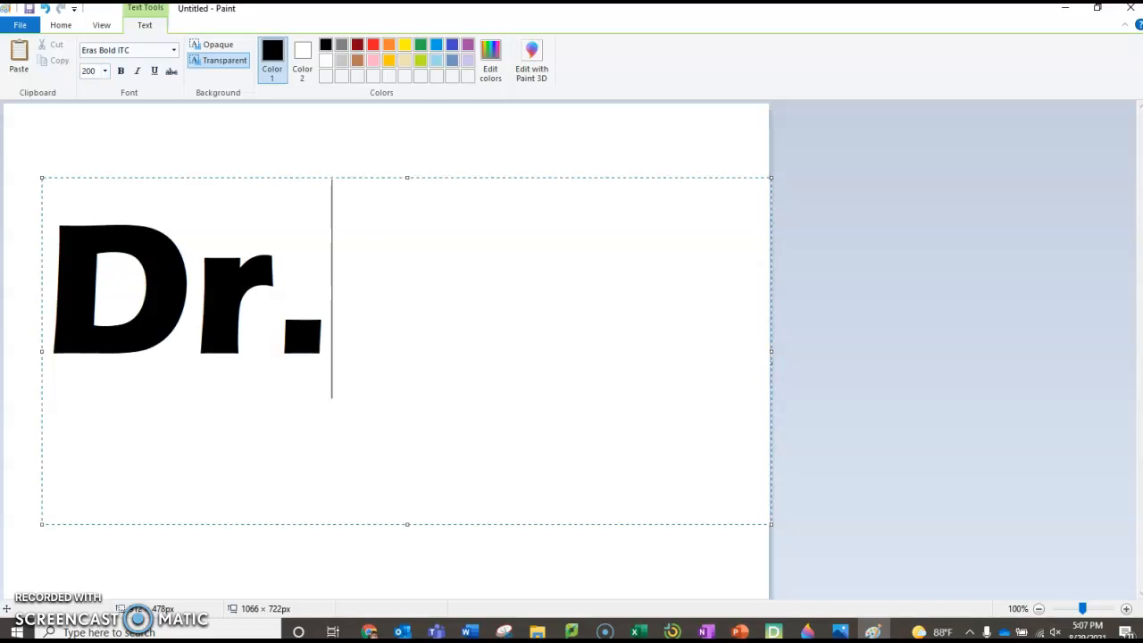
{"action": "type", "text": "J"}
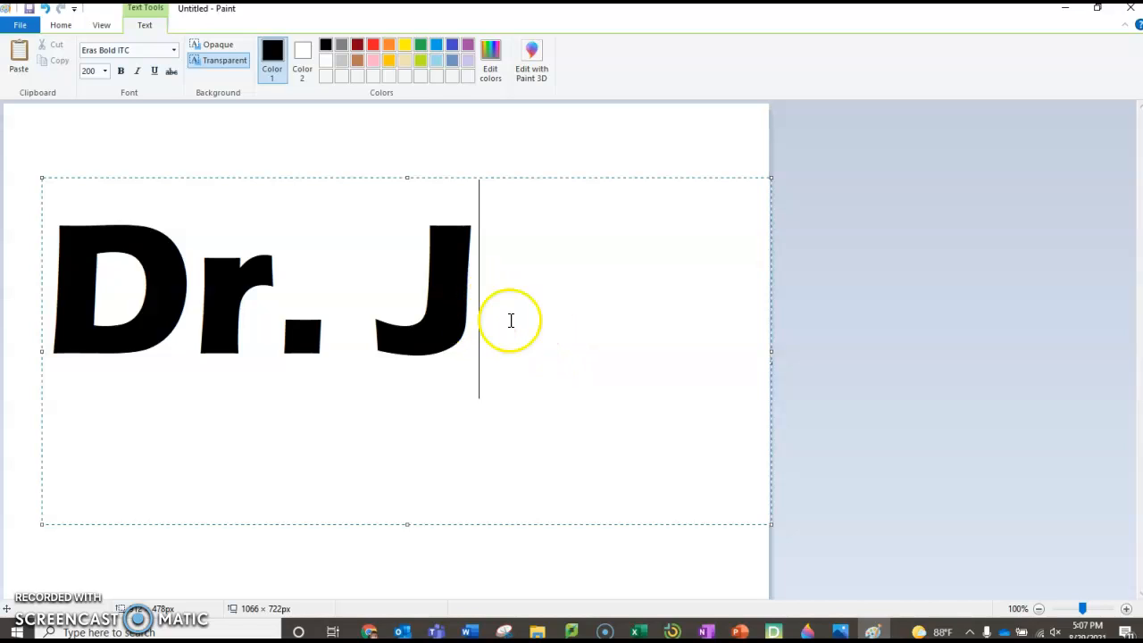
Step: Select all of 'Dr. J' and change its font from Eras Bold ITC to Bodoni MT Black
{"action": "double_click", "coordinate": [417, 286]}
{"action": "left_click_drag", "start_coordinate": [417, 286], "coordinate": [85, 299]}
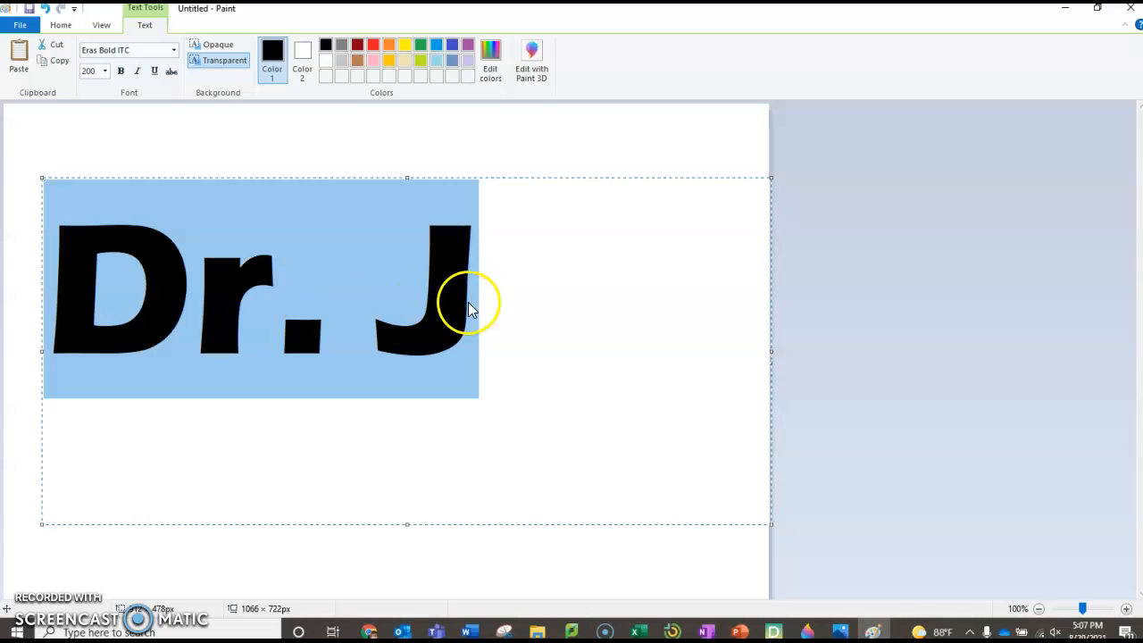
{"action": "left_click", "coordinate": [175, 56]}
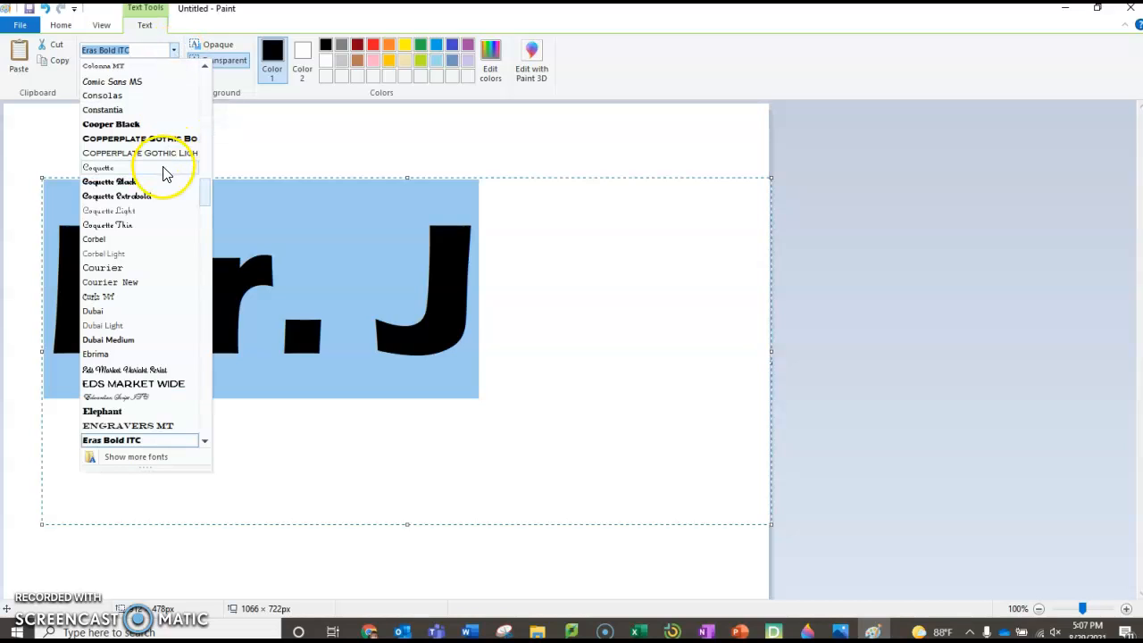
{"action": "scroll", "coordinate": [162, 174], "scroll_direction": "up", "scroll_amount": 5}
{"action": "scroll", "coordinate": [162, 174], "scroll_direction": "up", "scroll_amount": 5}
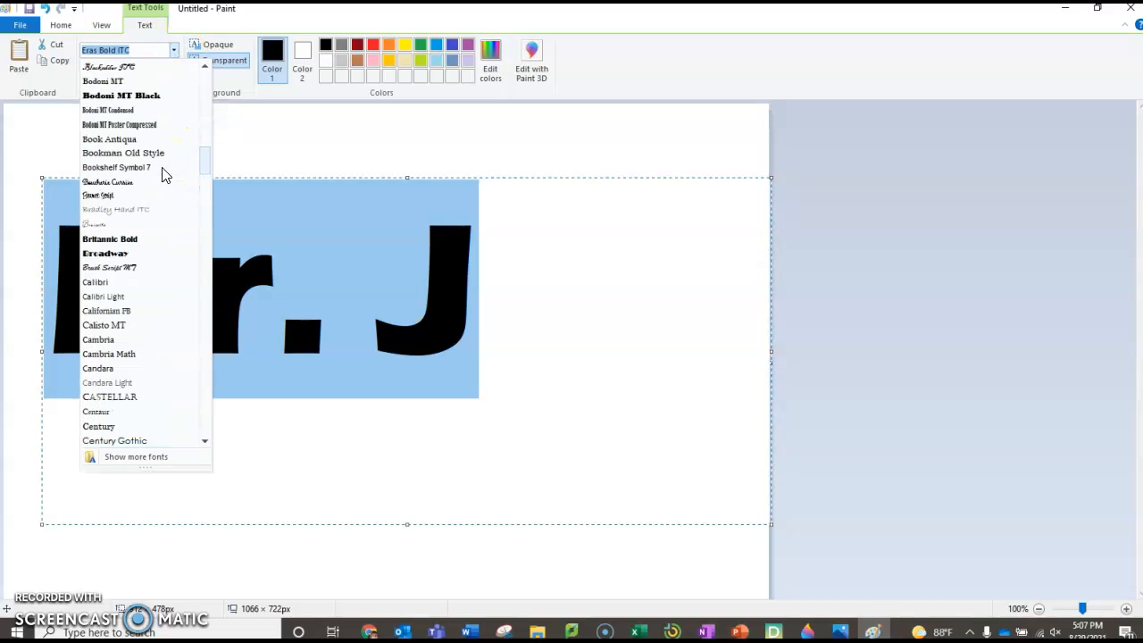
{"action": "scroll", "coordinate": [162, 174], "scroll_direction": "up", "scroll_amount": 4}
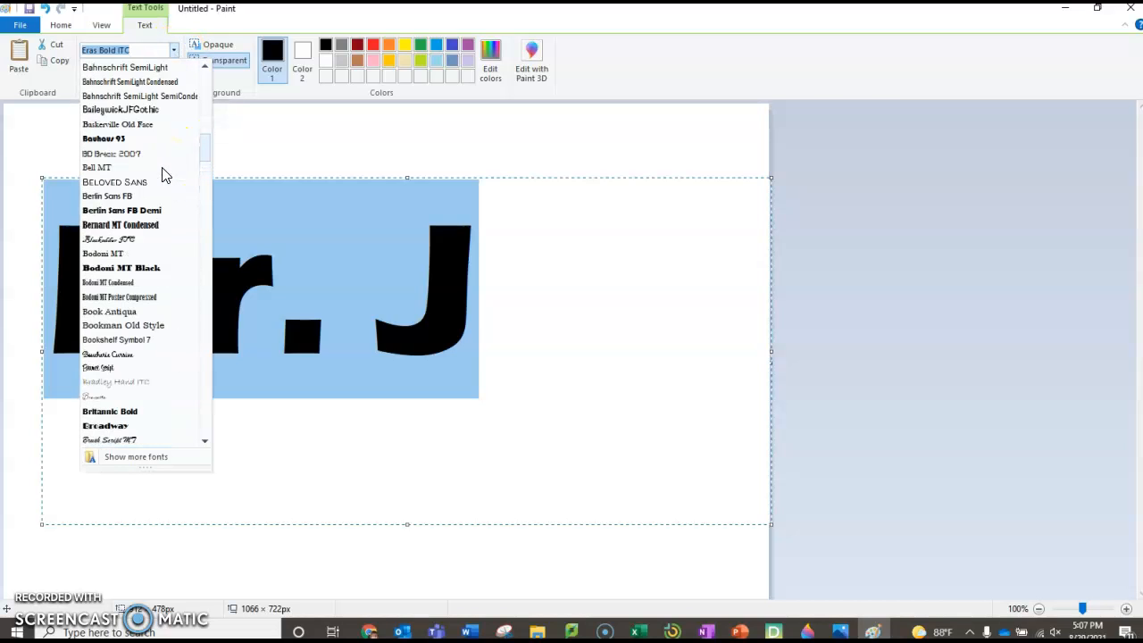
{"action": "left_click", "coordinate": [145, 270]}
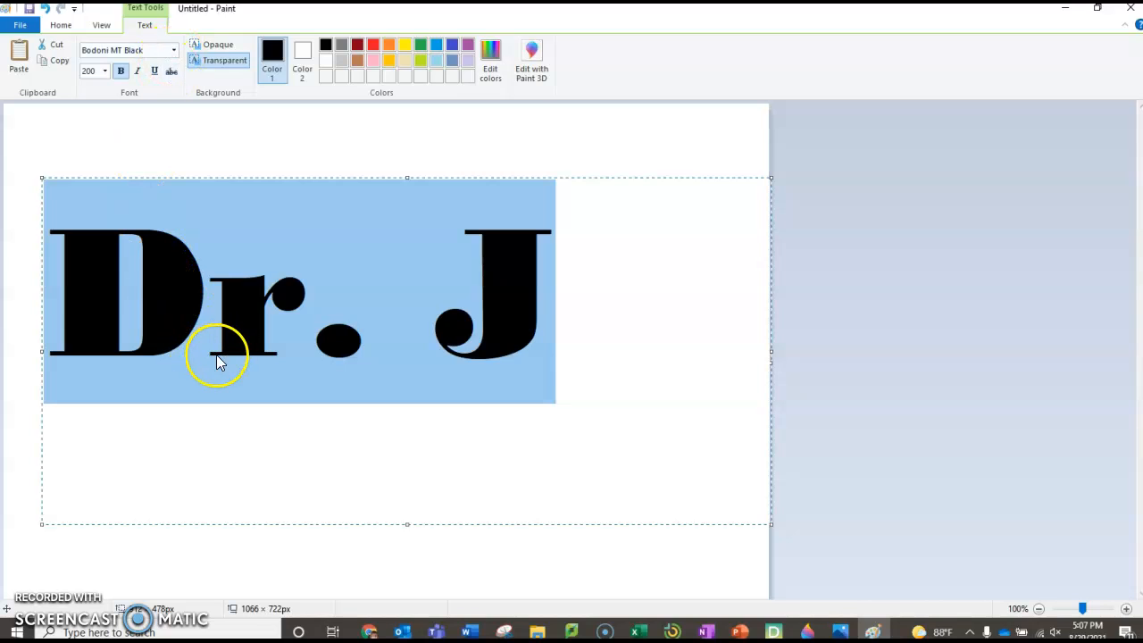
Step: Try the Copperplate Gothic Bold font on the 'Dr. J' text
{"action": "left_click", "coordinate": [174, 51]}
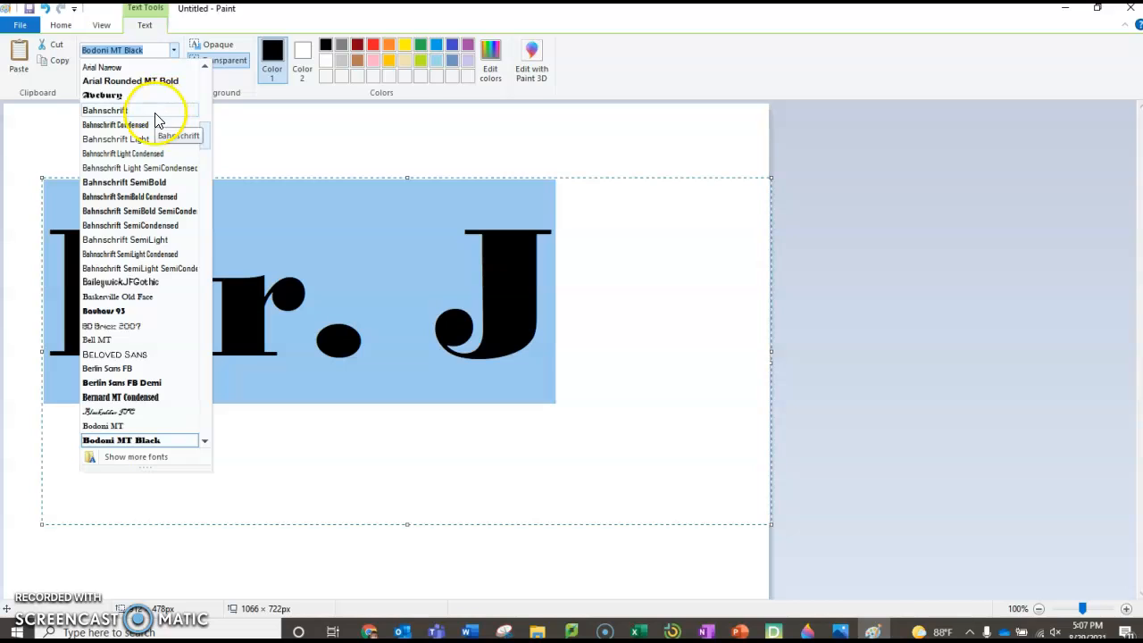
{"action": "scroll", "coordinate": [143, 152], "scroll_direction": "down", "scroll_amount": 9}
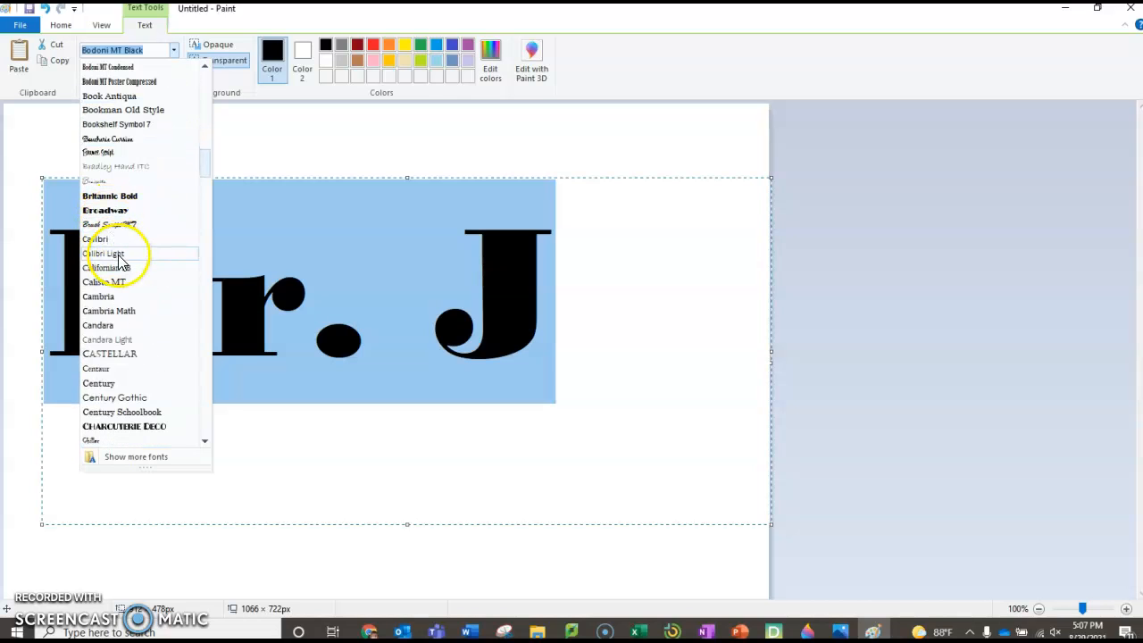
{"action": "scroll", "coordinate": [122, 264], "scroll_direction": "down", "scroll_amount": 6}
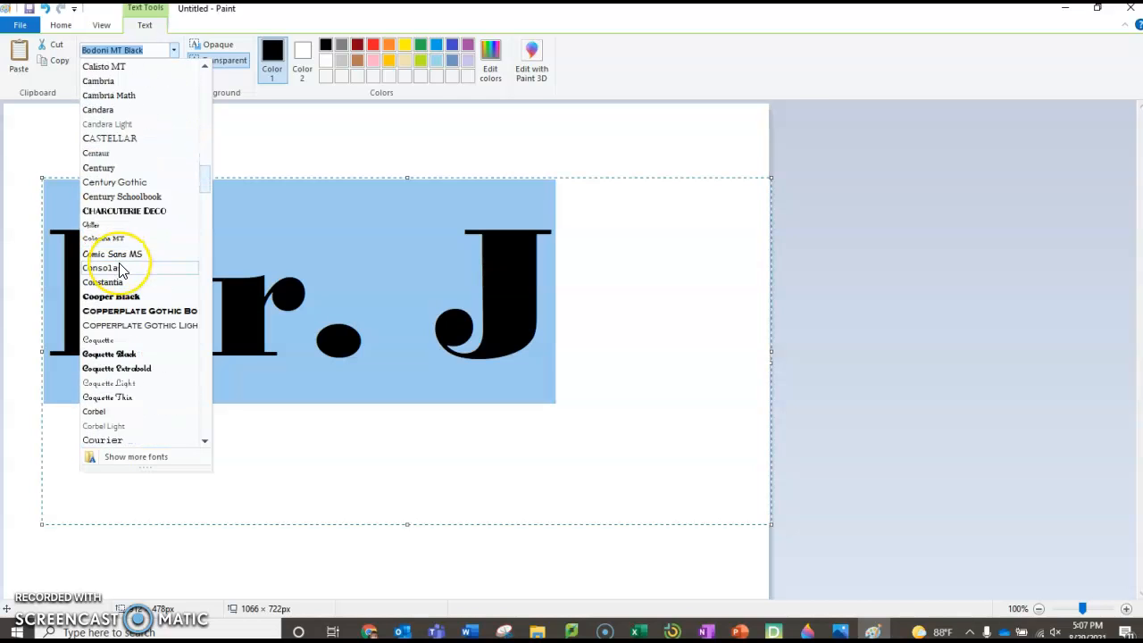
{"action": "scroll", "coordinate": [122, 268], "scroll_direction": "down", "scroll_amount": 2}
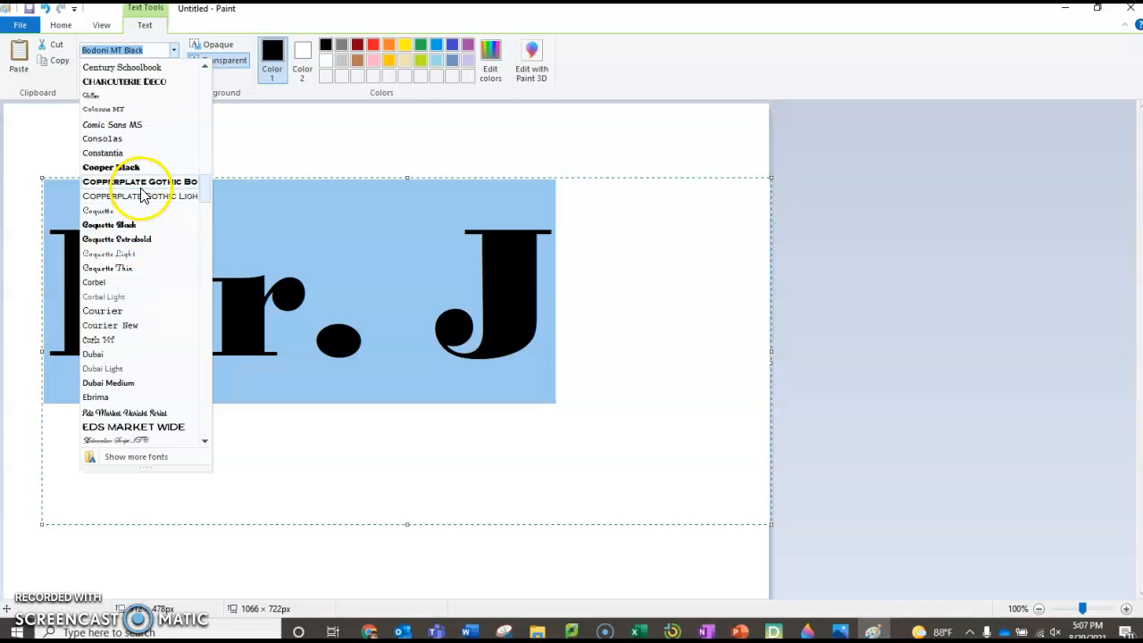
{"action": "left_click", "coordinate": [141, 181]}
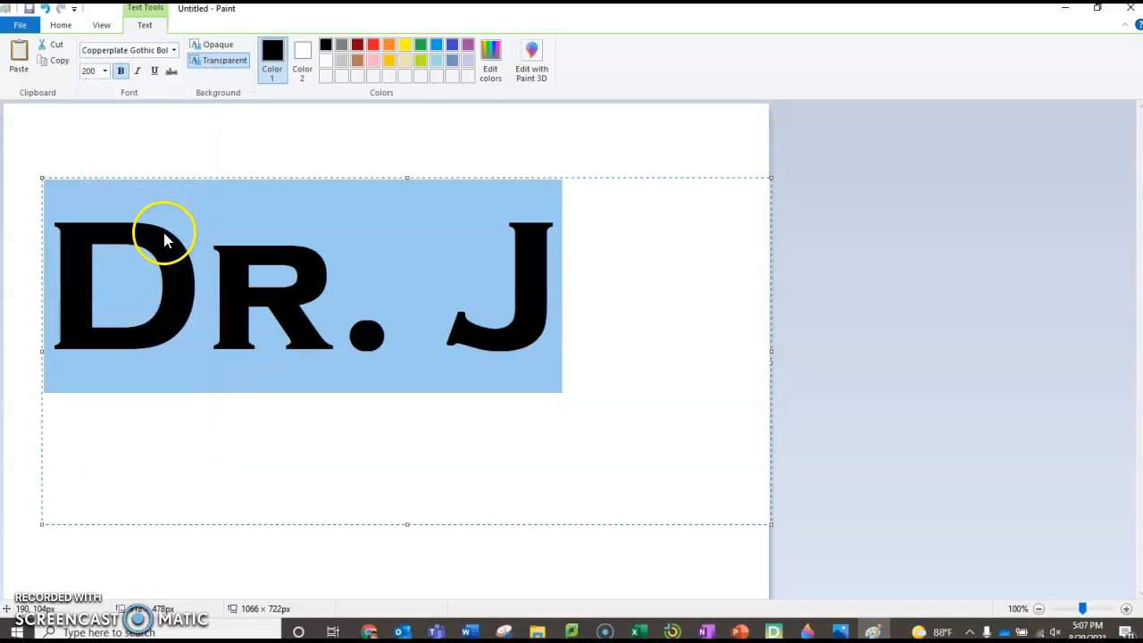
Step: Switch the 'Dr. J' font to Cooper Black
{"action": "left_click", "coordinate": [174, 52]}
{"action": "scroll", "coordinate": [151, 366], "scroll_direction": "down", "scroll_amount": 3}
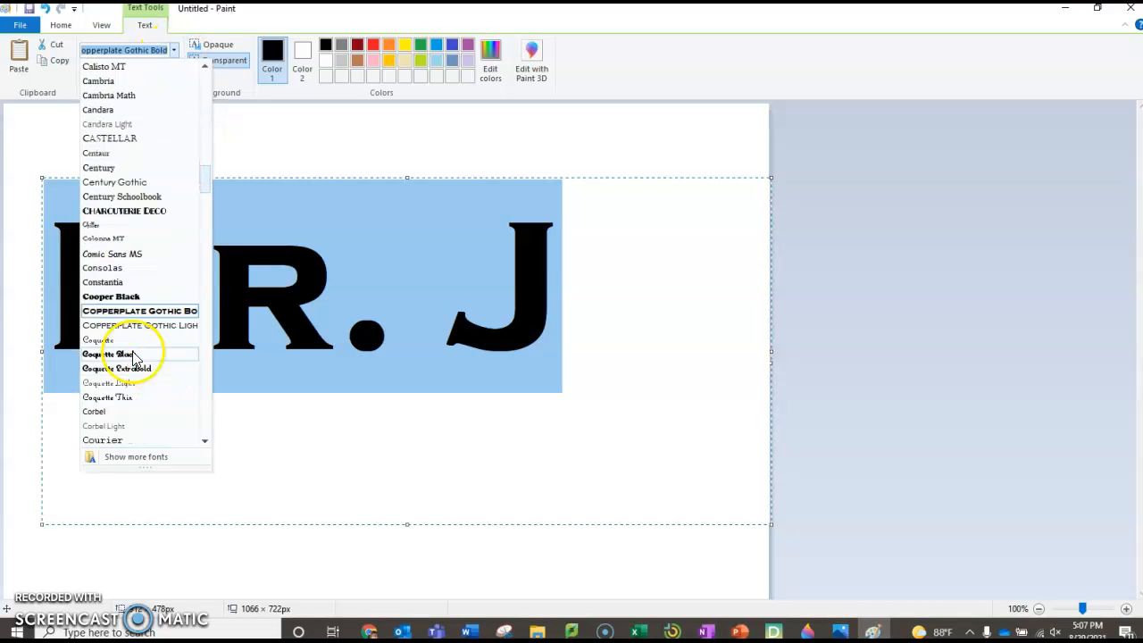
{"action": "left_click", "coordinate": [117, 297]}
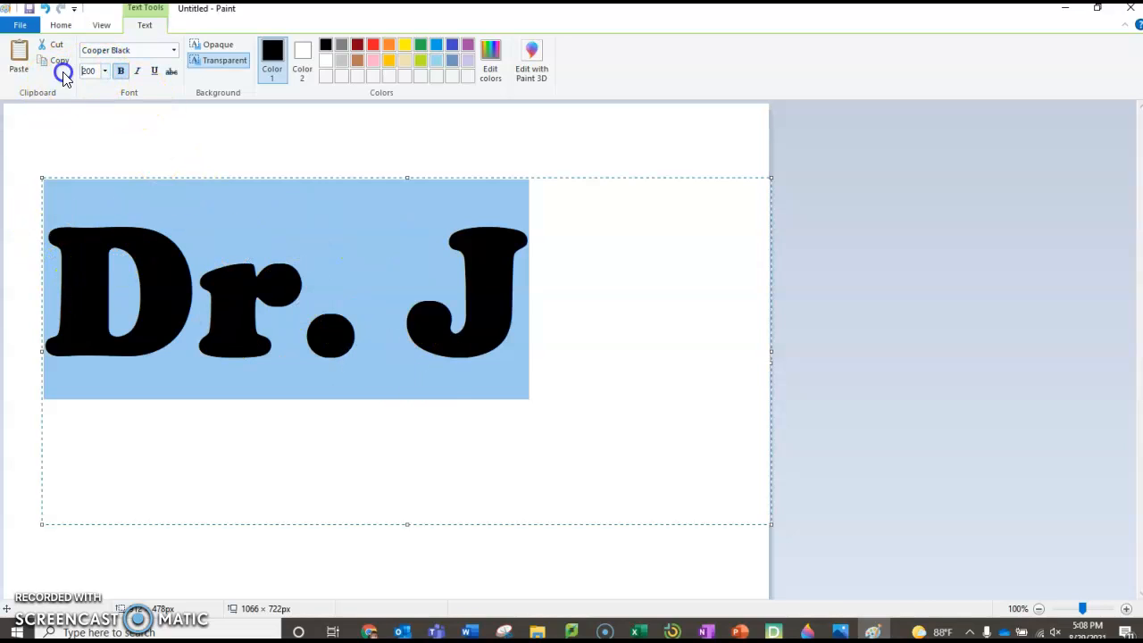
Step: Enlarge 'Dr. J' to size 300, move and widen it onto one line, then commit it
{"action": "type", "text": "30"}
{"action": "key", "text": "Return"}
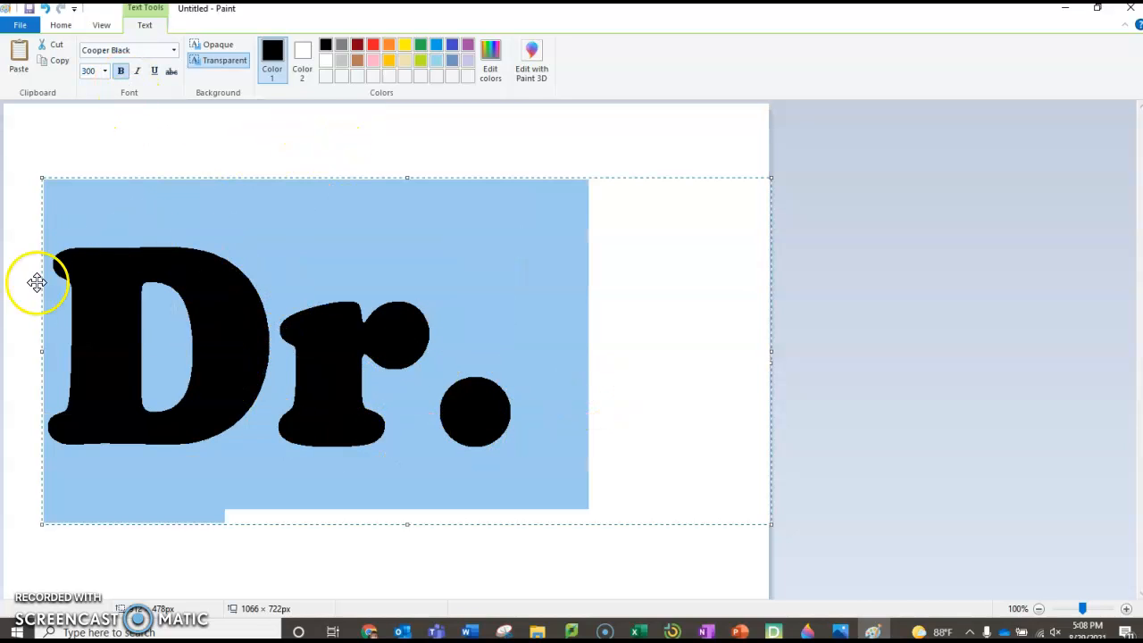
{"action": "left_click_drag", "start_coordinate": [171, 175], "coordinate": [129, 171]}
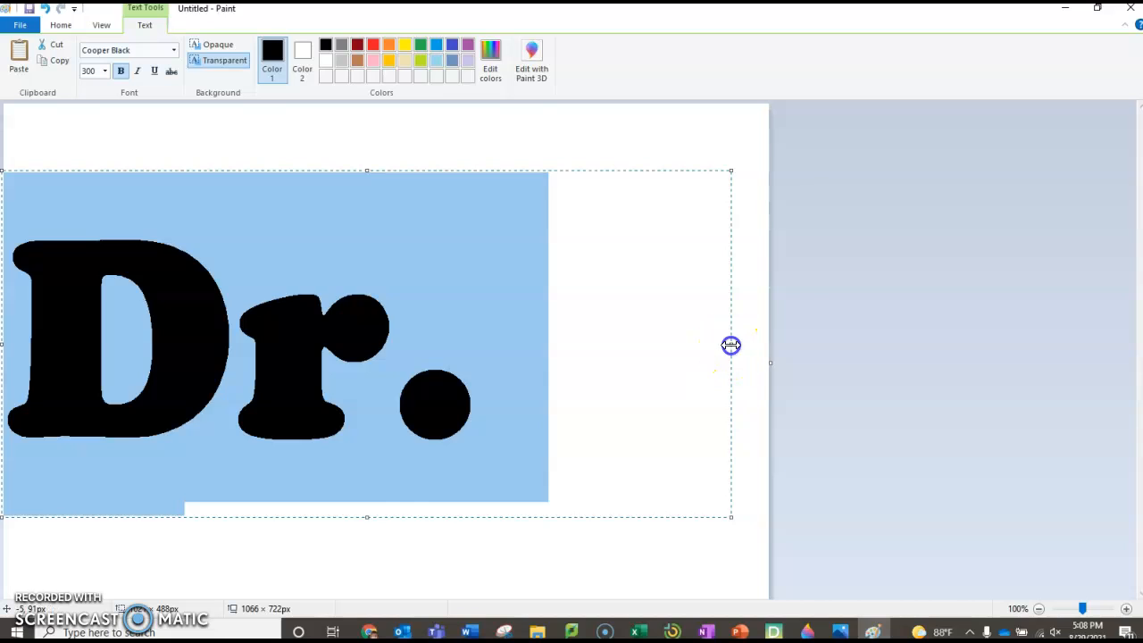
{"action": "left_click_drag", "start_coordinate": [730, 345], "coordinate": [753, 345]}
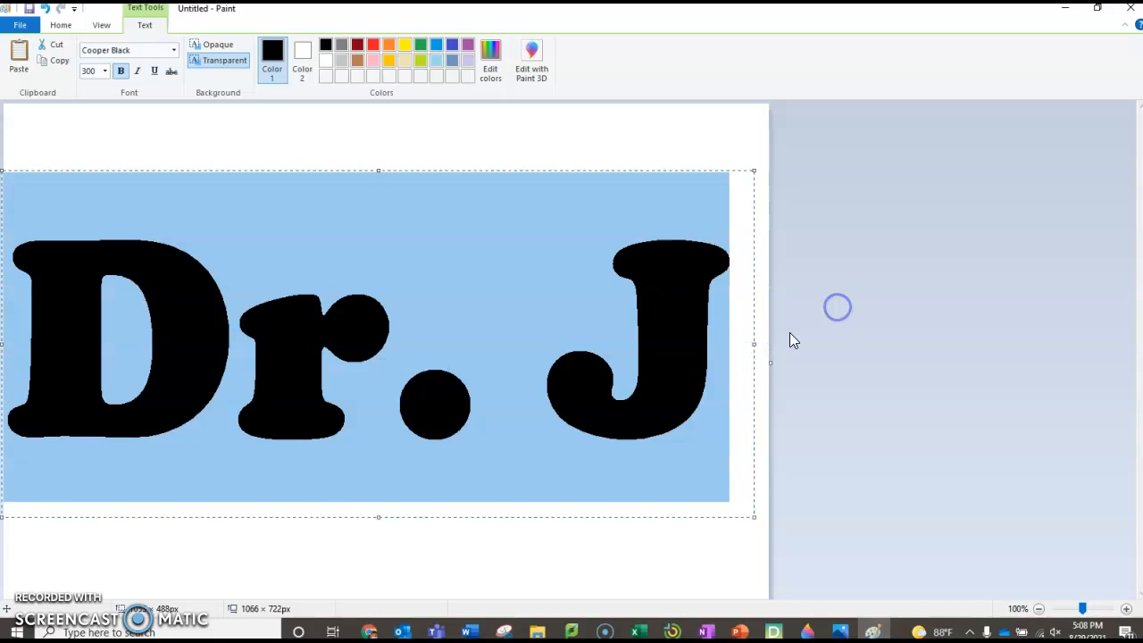
{"action": "left_click", "coordinate": [721, 579]}
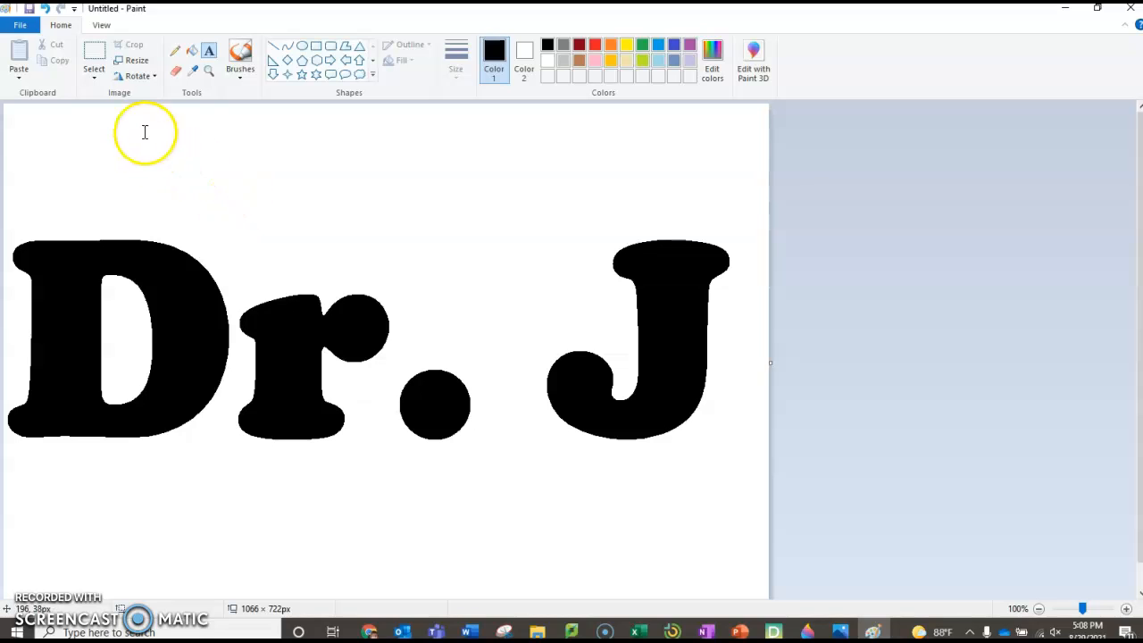
Step: Fill the hollow inside the D with purple
{"action": "left_click", "coordinate": [194, 51]}
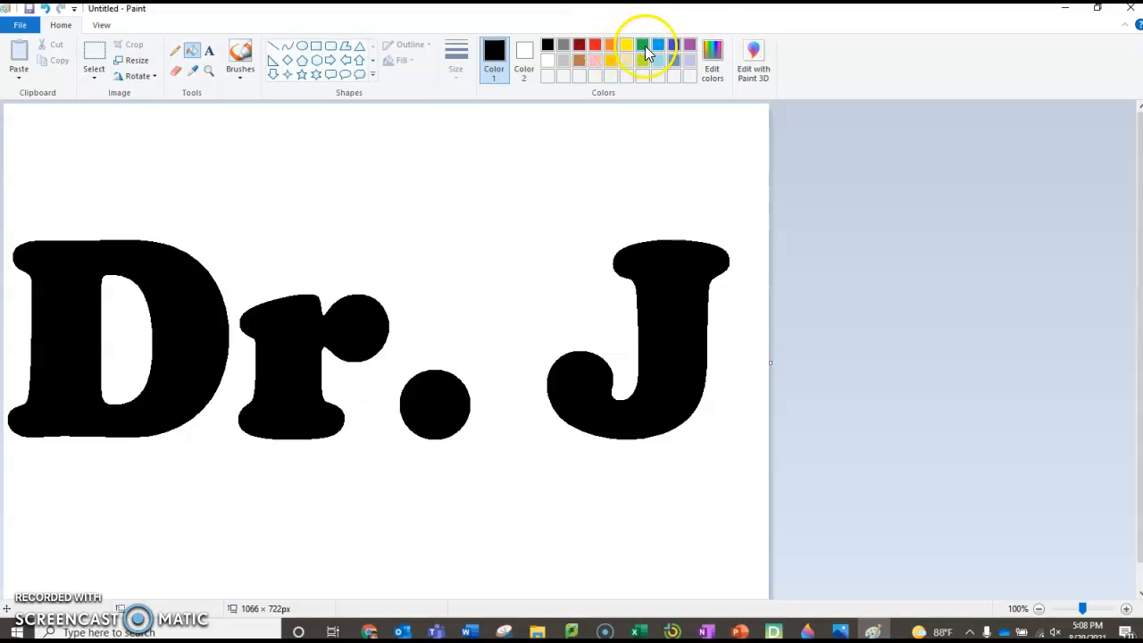
{"action": "left_click", "coordinate": [689, 44]}
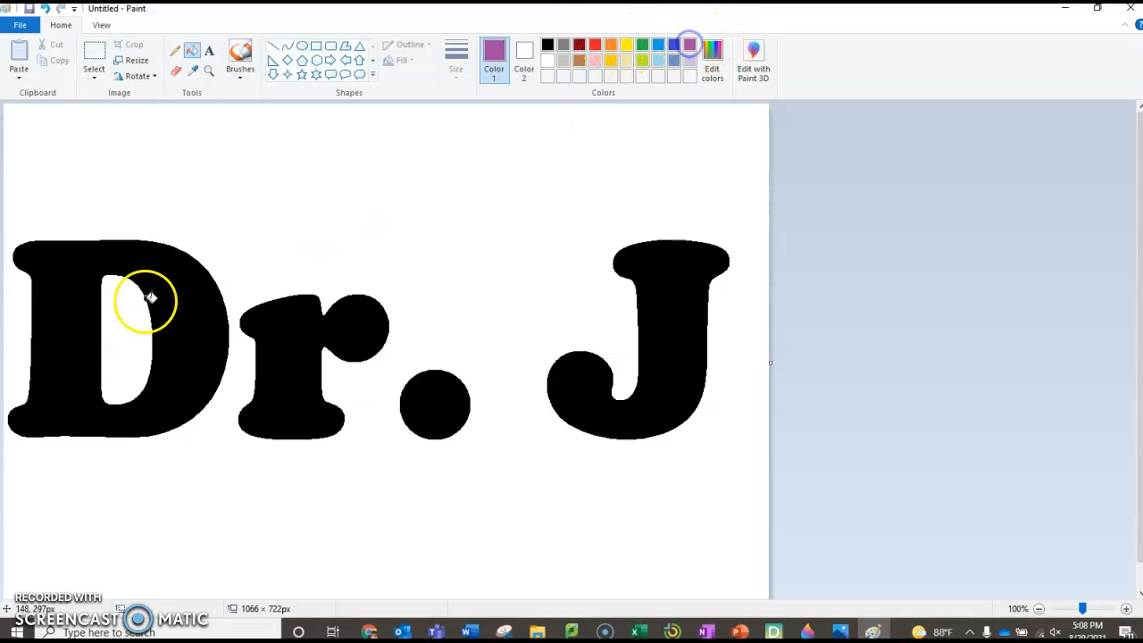
{"action": "left_click", "coordinate": [125, 332]}
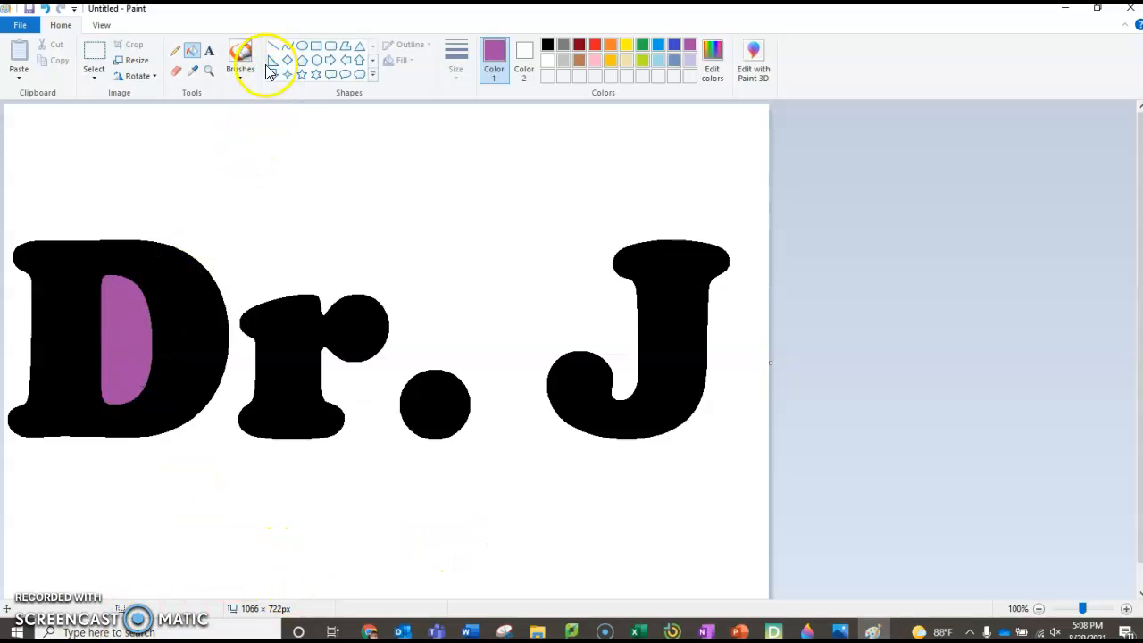
Step: Paint a thick purple brush stroke on the D's upper-right edge, then undo it
{"action": "left_click", "coordinate": [238, 55]}
{"action": "left_click", "coordinate": [241, 80]}
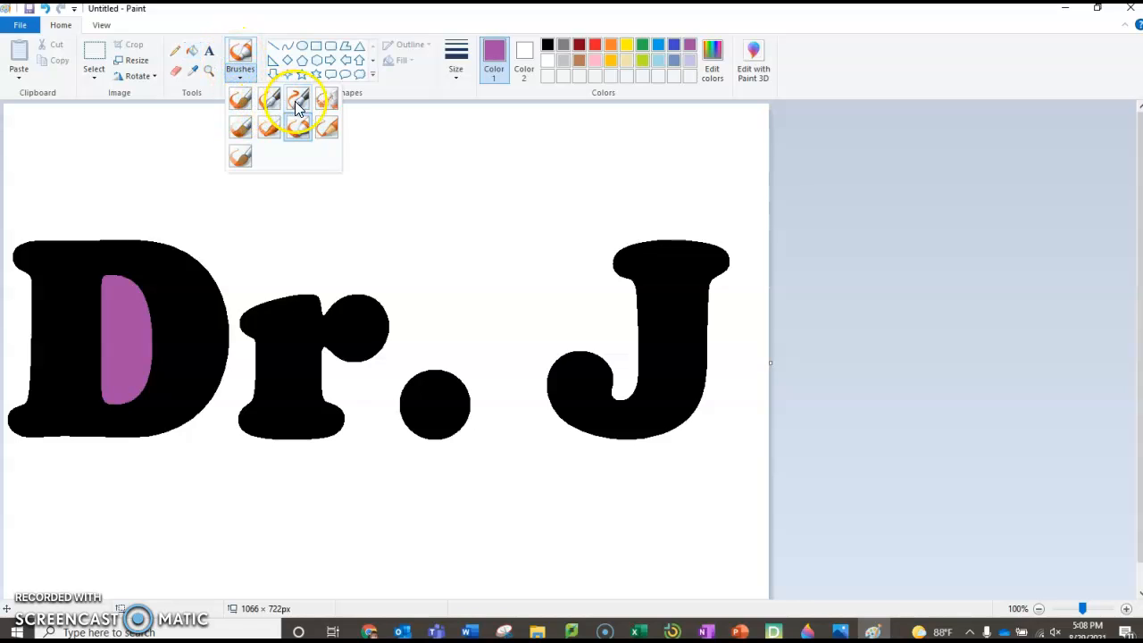
{"action": "left_click", "coordinate": [240, 131]}
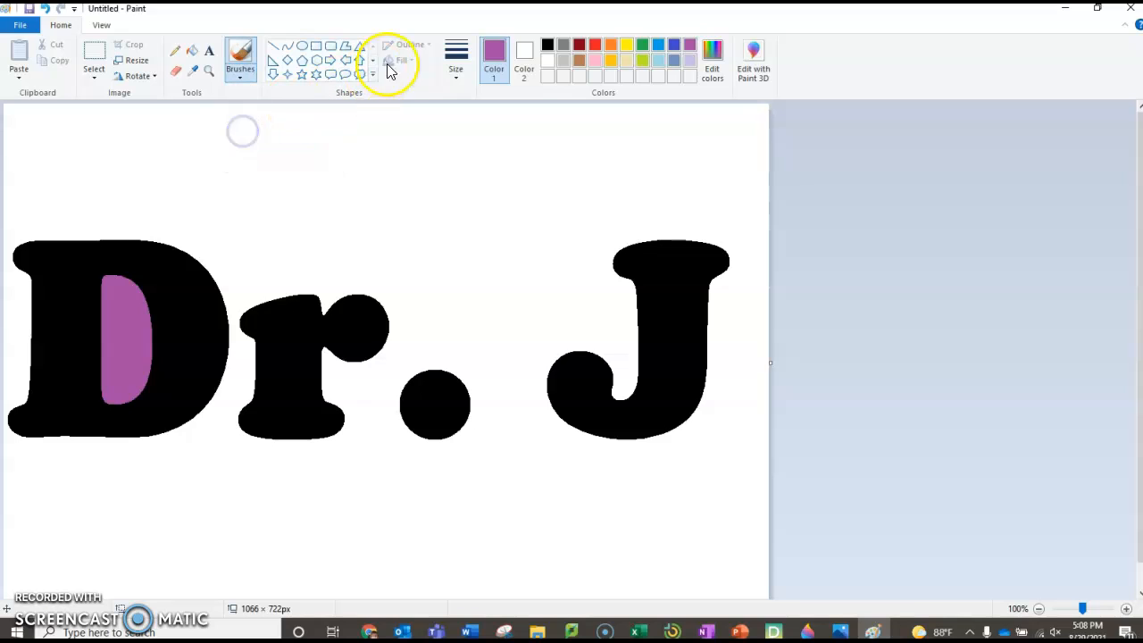
{"action": "left_click", "coordinate": [463, 85]}
{"action": "left_click", "coordinate": [471, 189]}
{"action": "mouse_move", "coordinate": [204, 310]}
{"action": "left_mouse_down"}
{"action": "mouse_move", "coordinate": [158, 316]}
{"action": "mouse_move", "coordinate": [200, 277]}
{"action": "mouse_move", "coordinate": [155, 293]}
{"action": "mouse_move", "coordinate": [188, 268]}
{"action": "left_mouse_up"}
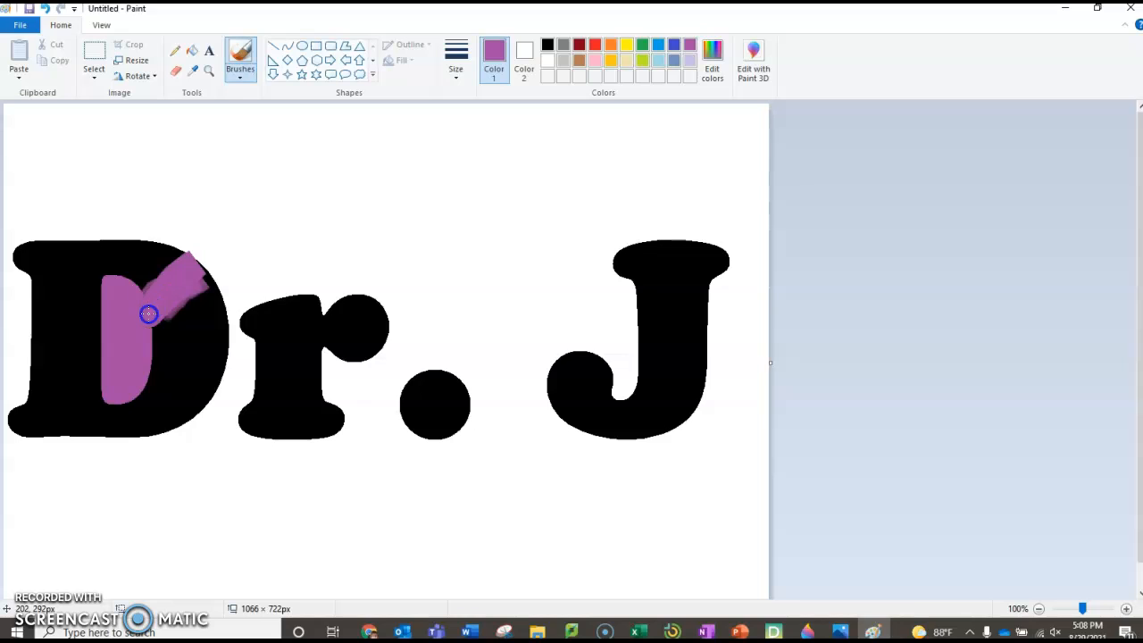
{"action": "key", "text": "ctrl+z"}
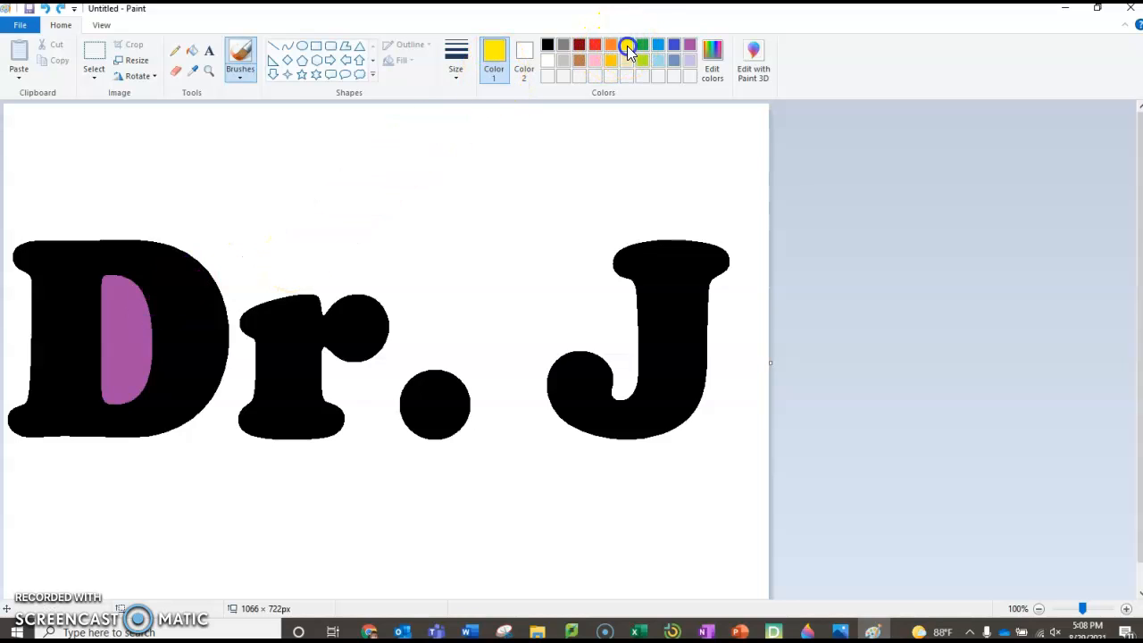
Step: Set up the Pencil with a thicker line size for the yellow lines across the D
{"action": "left_click", "coordinate": [455, 58]}
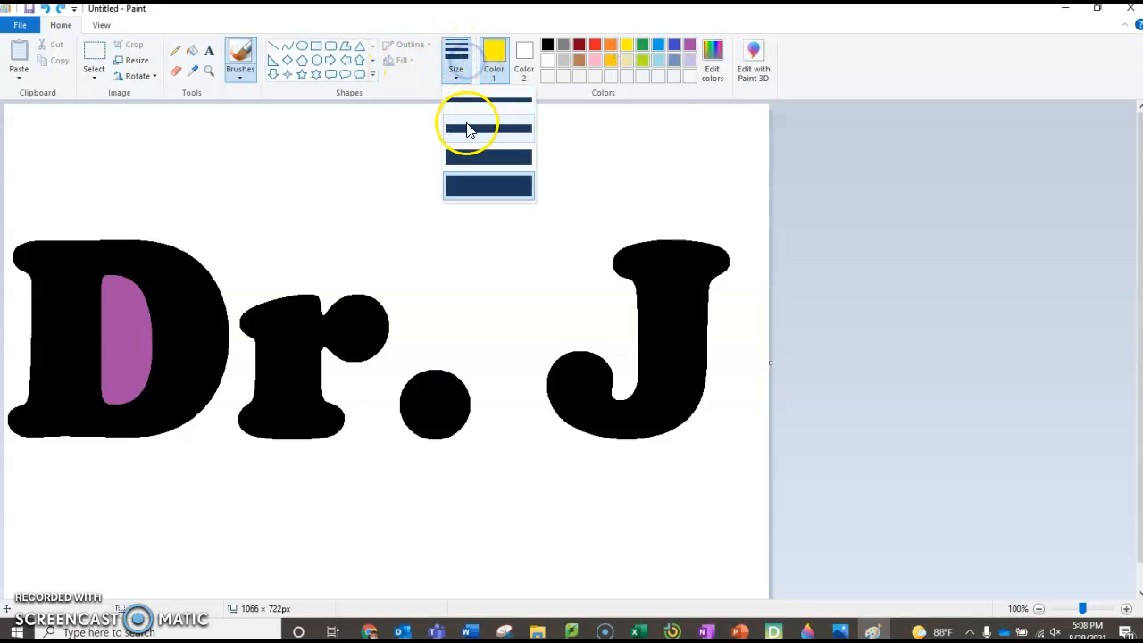
{"action": "left_click", "coordinate": [466, 127]}
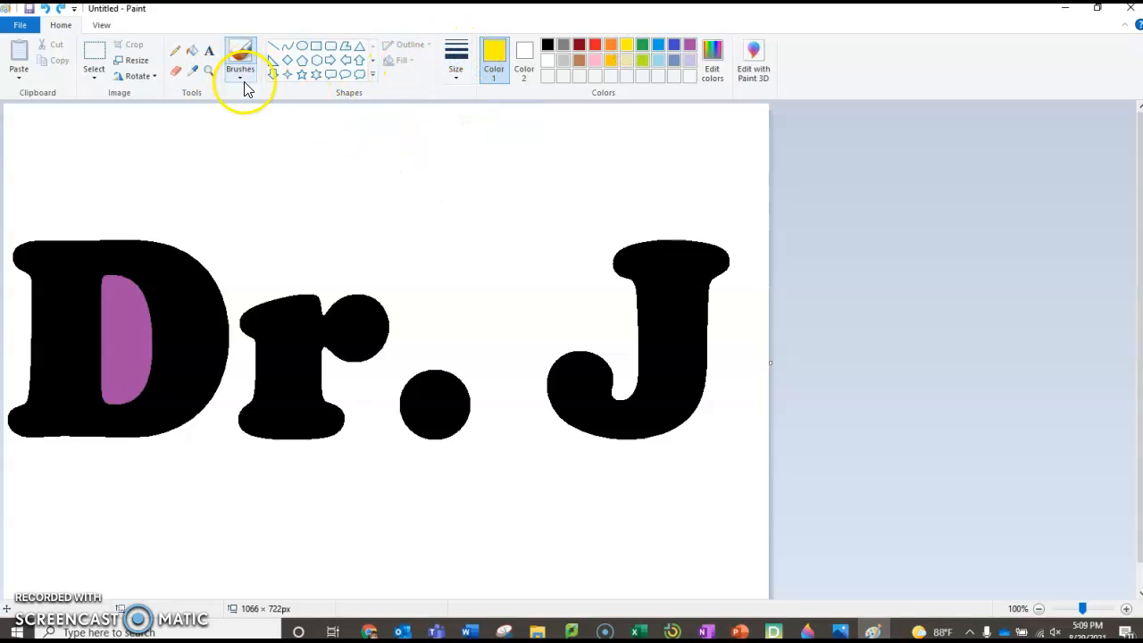
{"action": "left_click", "coordinate": [176, 52]}
{"action": "left_click", "coordinate": [466, 80]}
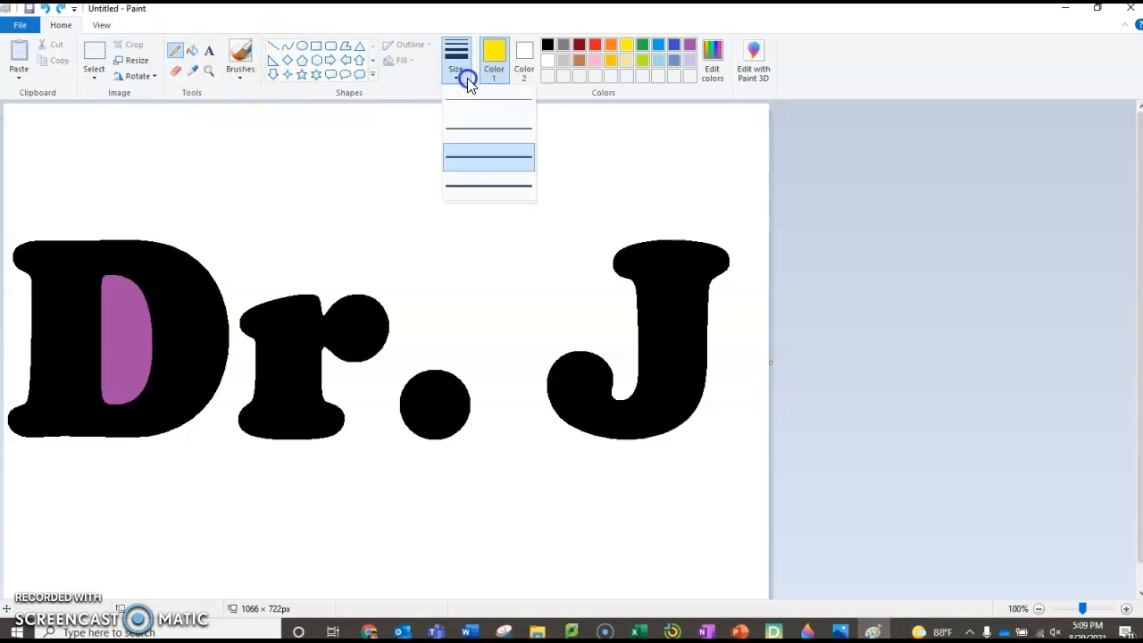
{"action": "left_click", "coordinate": [479, 187]}
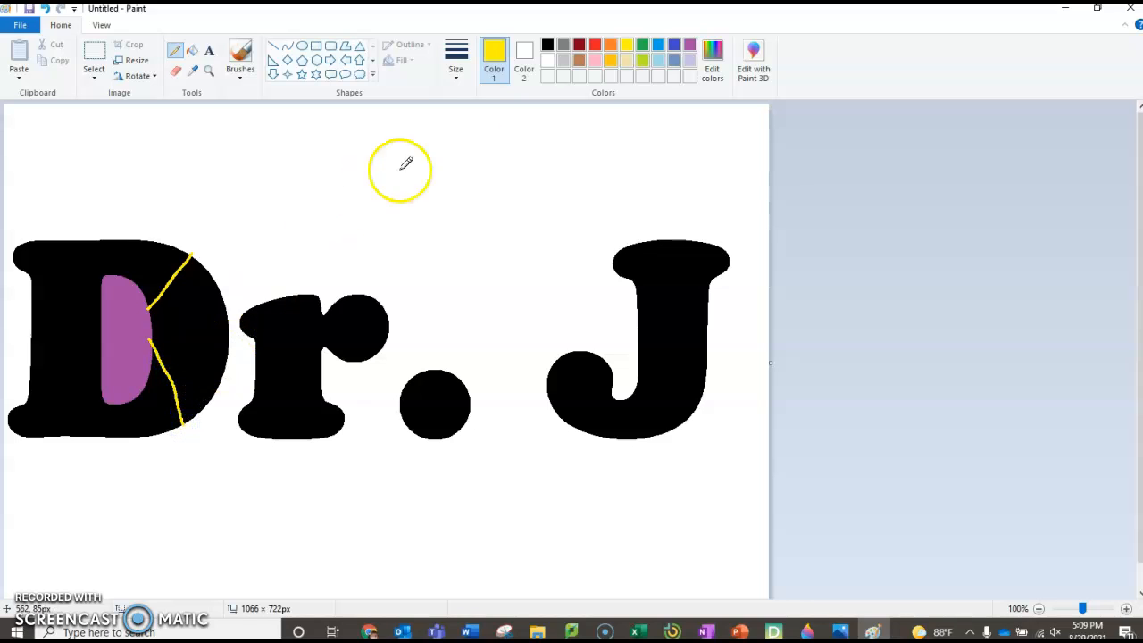
Step: Fill the D's right section with blue
{"action": "left_click", "coordinate": [658, 47]}
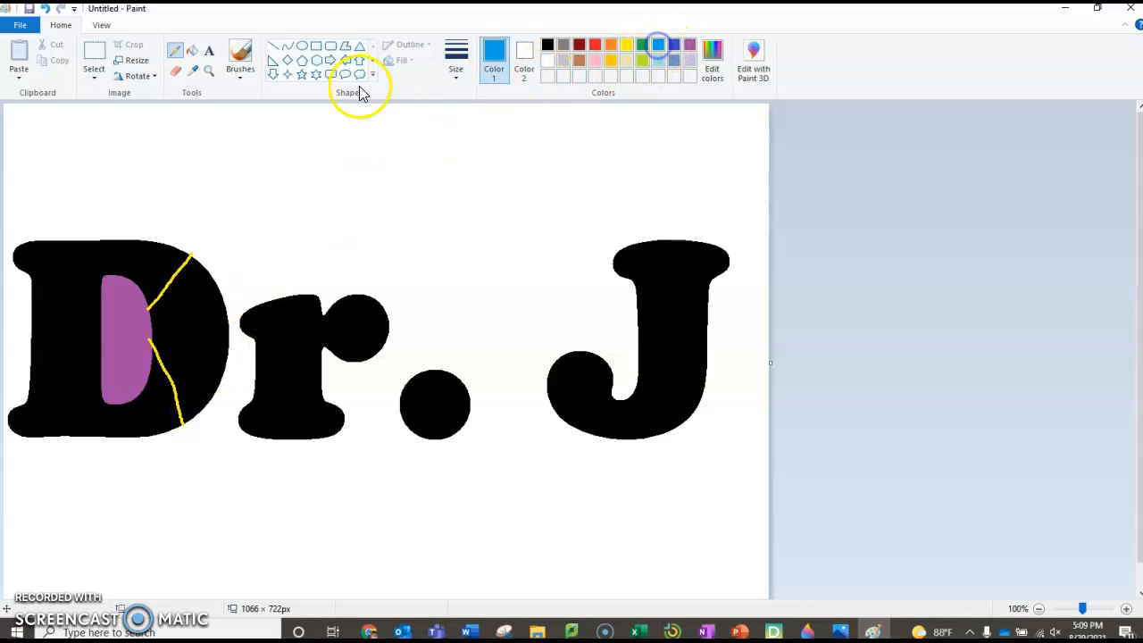
{"action": "left_click", "coordinate": [190, 53]}
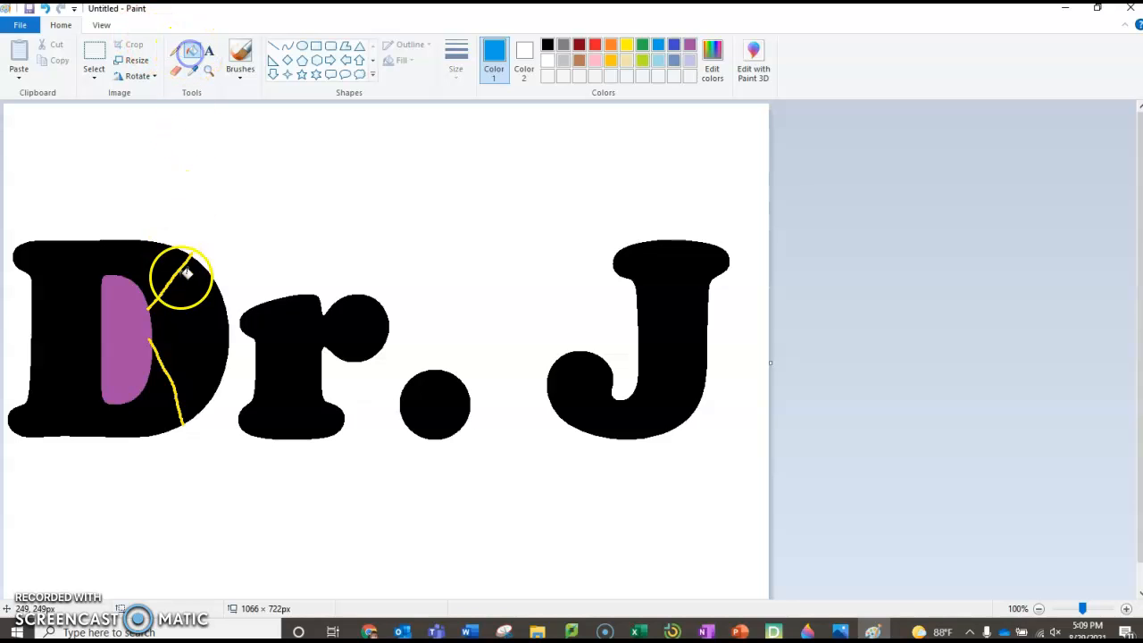
{"action": "left_click", "coordinate": [194, 310]}
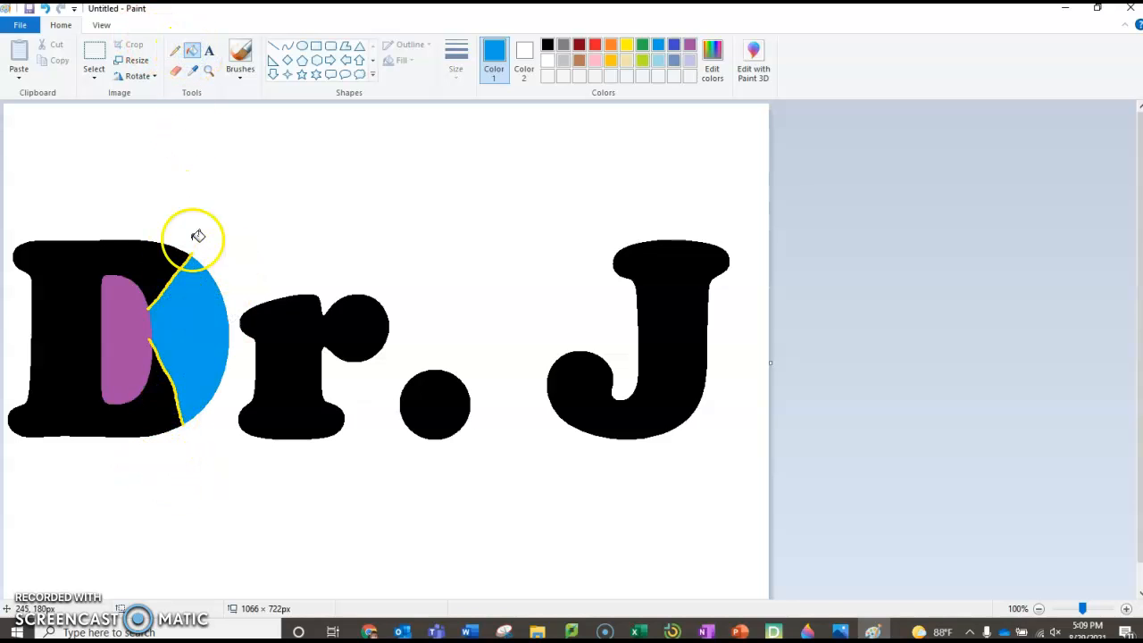
Step: Draw an oval across the D's top with a dark red outline and grey fill, and commit it
{"action": "left_click", "coordinate": [302, 46]}
{"action": "left_click_drag", "start_coordinate": [41, 246], "coordinate": [147, 269]}
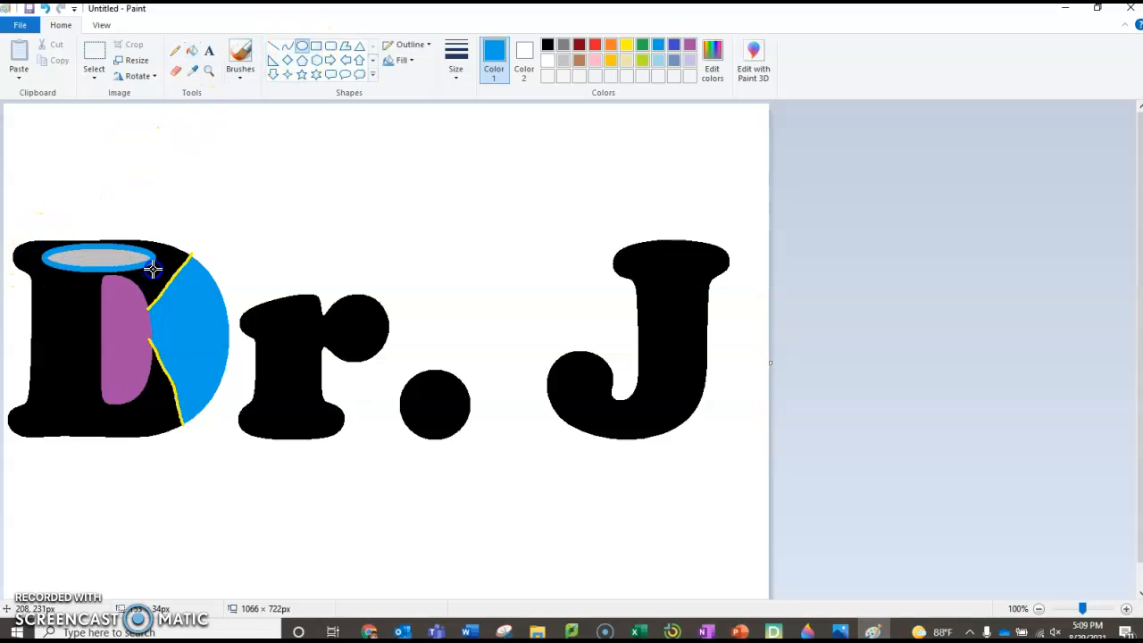
{"action": "left_click", "coordinate": [690, 46]}
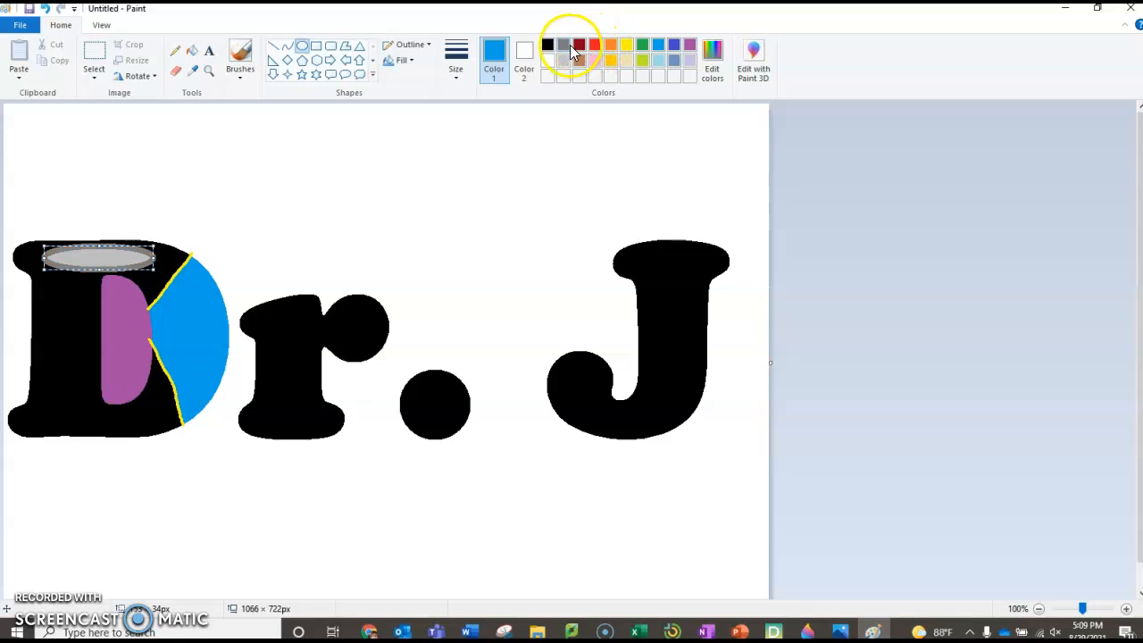
{"action": "left_click", "coordinate": [524, 59]}
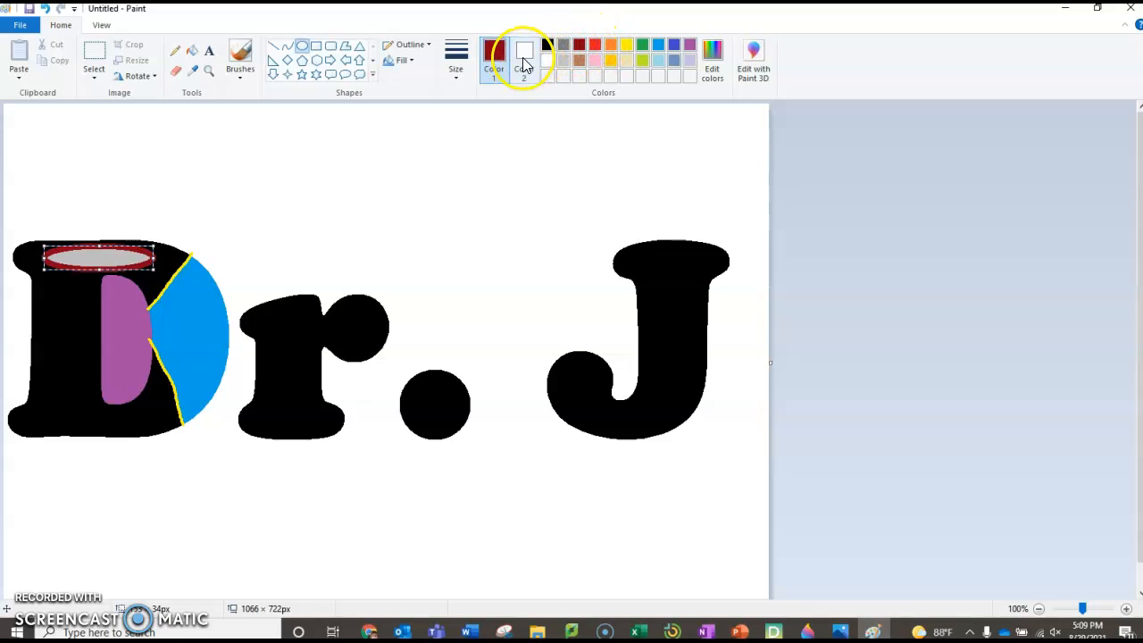
{"action": "left_click", "coordinate": [156, 482]}
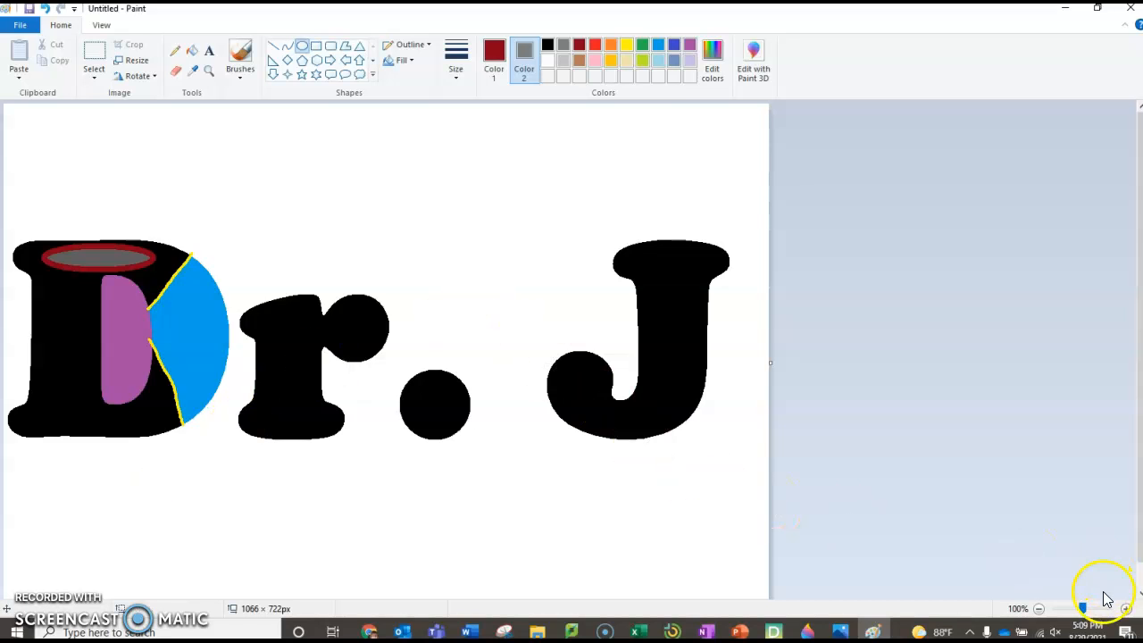
{"action": "left_click", "coordinate": [839, 631]}
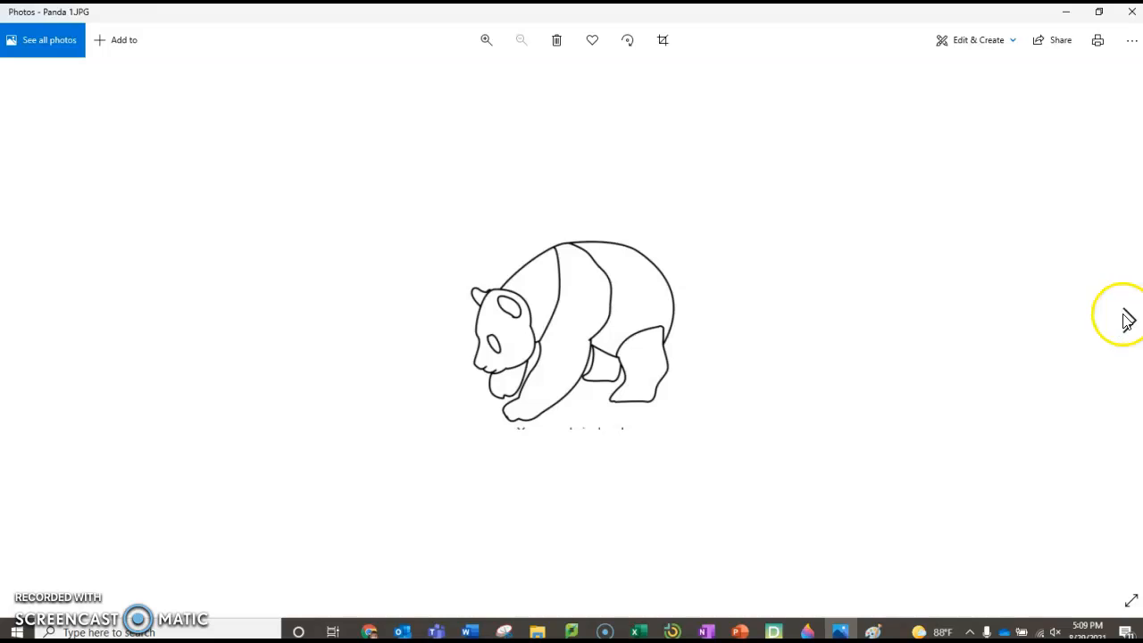
Step: Page back through Windows Photos to the anika.png name design, then return to Paint
{"action": "left_click", "coordinate": [19, 320]}
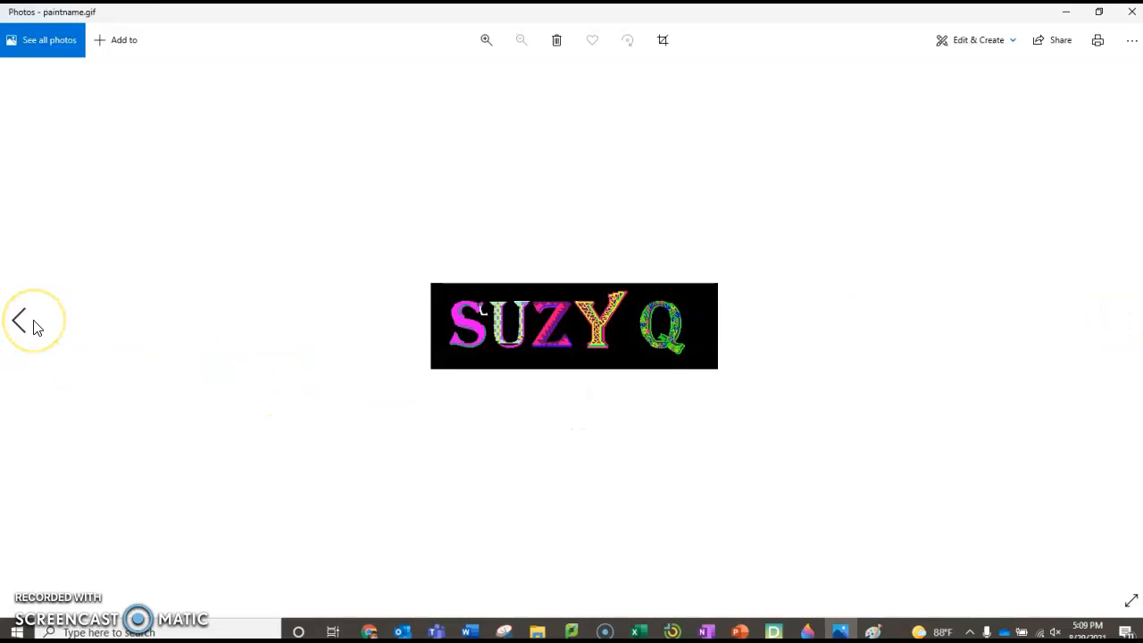
{"action": "left_click", "coordinate": [34, 326]}
{"action": "left_click", "coordinate": [34, 327]}
{"action": "left_click", "coordinate": [34, 327]}
{"action": "left_click", "coordinate": [34, 327]}
{"action": "left_click", "coordinate": [34, 327]}
{"action": "left_click", "coordinate": [34, 327]}
{"action": "left_click", "coordinate": [34, 327]}
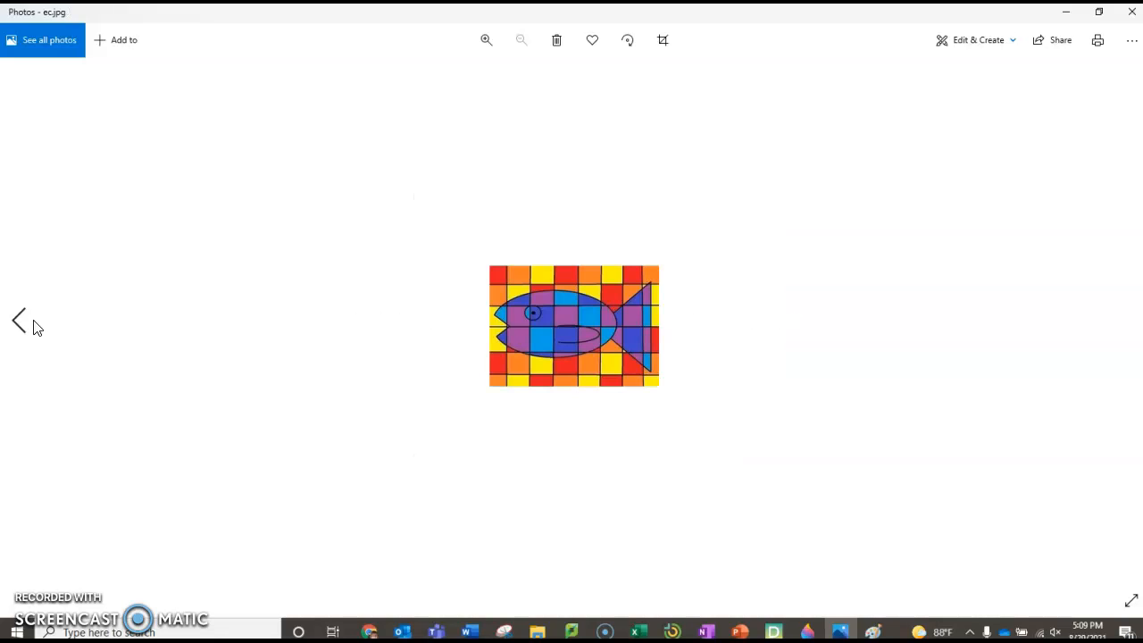
{"action": "left_click", "coordinate": [34, 327]}
{"action": "left_click", "coordinate": [34, 327]}
{"action": "left_click", "coordinate": [34, 327]}
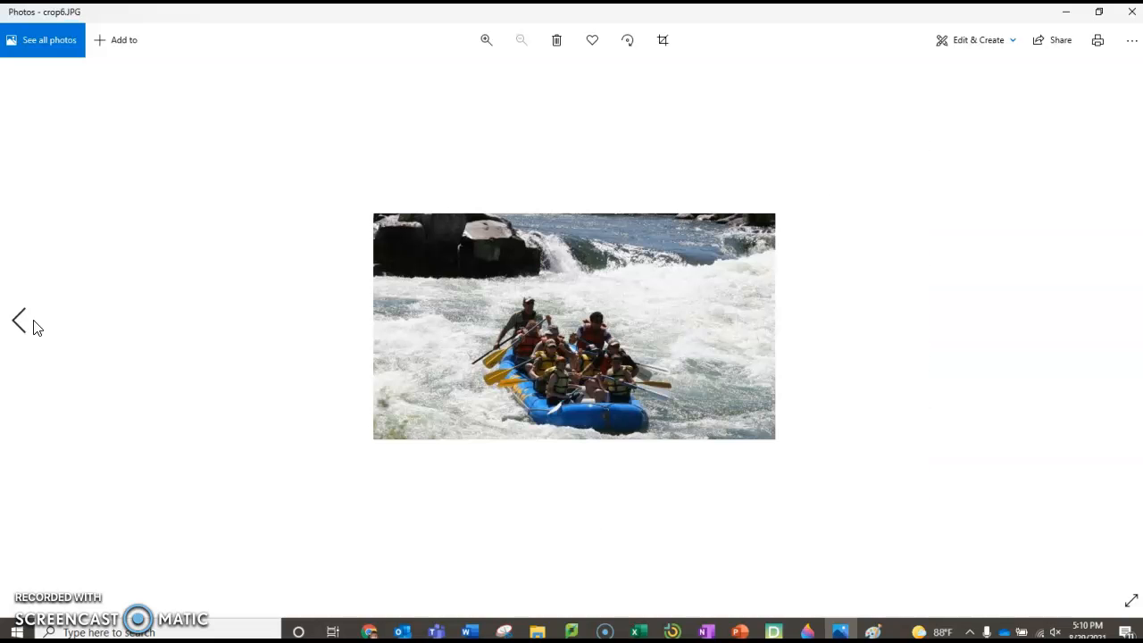
{"action": "left_click", "coordinate": [34, 327]}
{"action": "left_click", "coordinate": [34, 327]}
{"action": "left_click", "coordinate": [34, 326]}
{"action": "left_click", "coordinate": [34, 326]}
{"action": "left_click", "coordinate": [34, 327]}
{"action": "left_click", "coordinate": [34, 327]}
{"action": "left_click", "coordinate": [34, 327]}
{"action": "left_click", "coordinate": [34, 327]}
{"action": "left_click", "coordinate": [33, 327]}
{"action": "left_click", "coordinate": [34, 327]}
{"action": "left_click", "coordinate": [34, 327]}
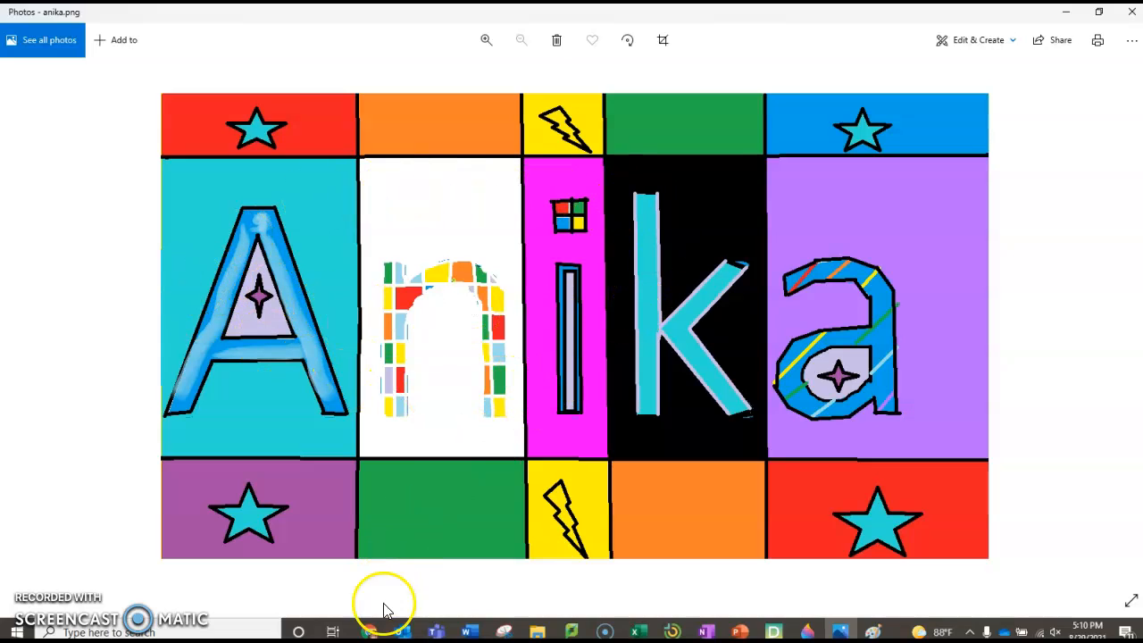
{"action": "left_click", "coordinate": [872, 631]}
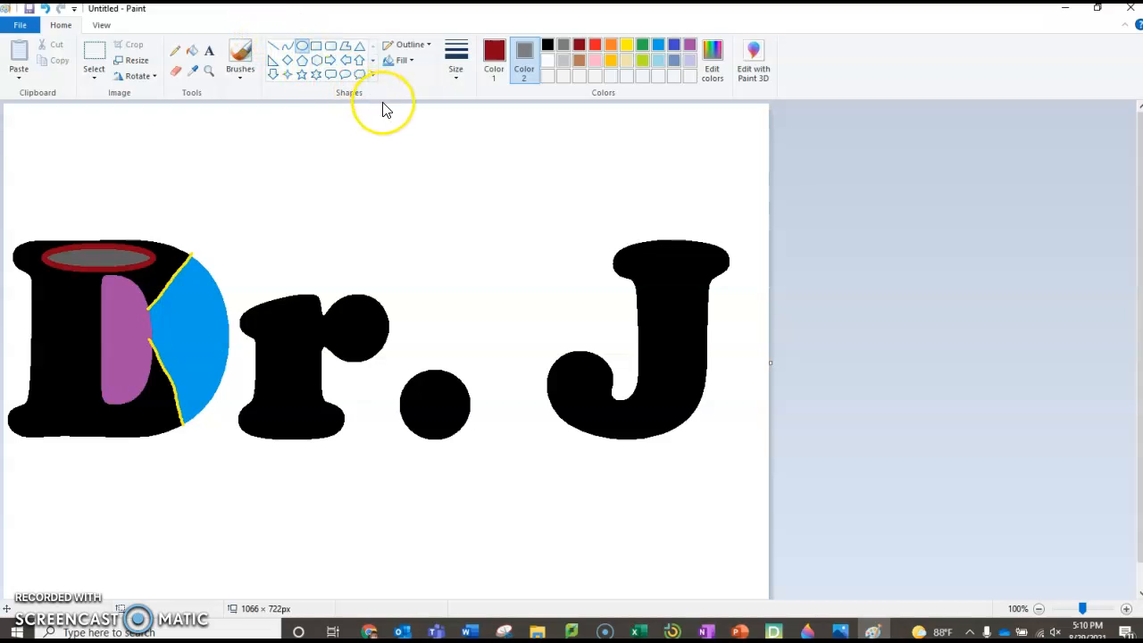
Step: Show the Shapes Fill styles list: No fill, Solid color, Crayon, Marker and more
{"action": "left_click", "coordinate": [403, 62]}
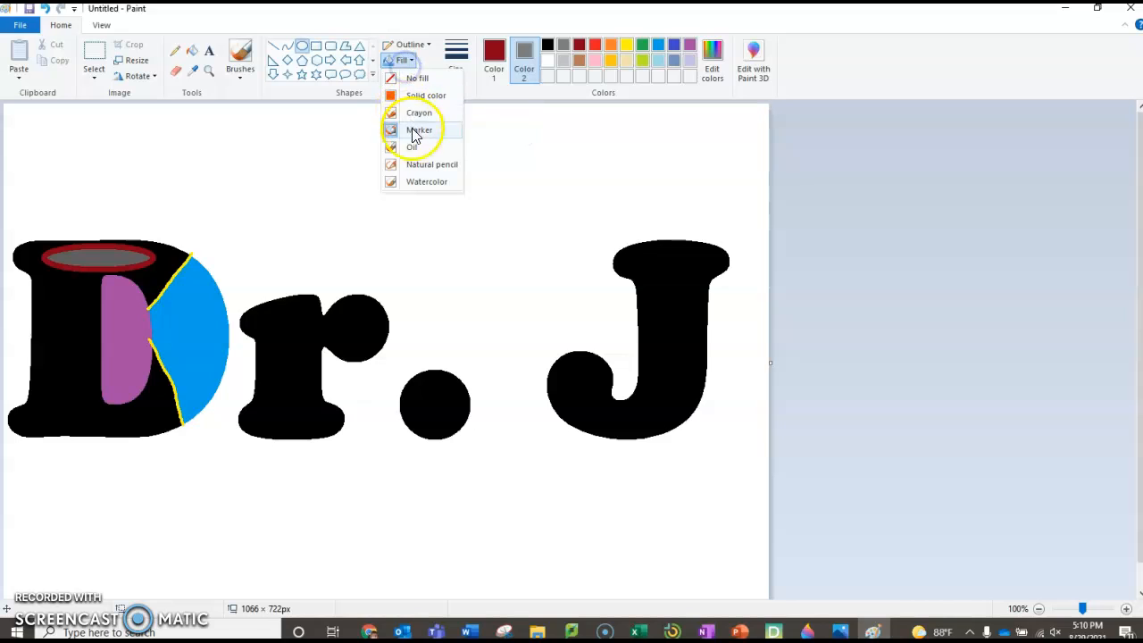